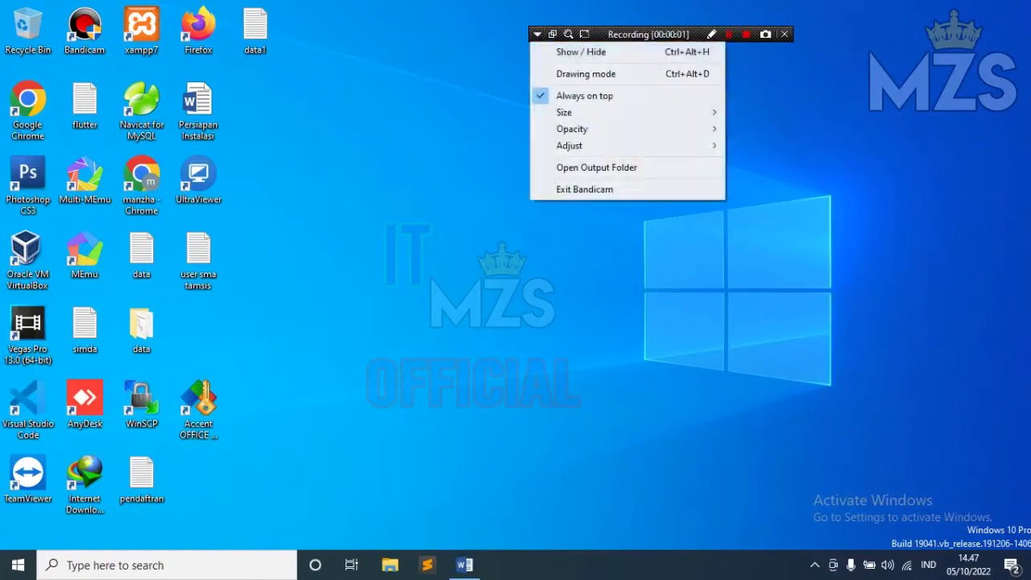
# Step: Browse to the DEBIAN SOFTWARE folder on Local Disk (D:) with the debian-9.13.0 DVD image, then minimise it
pyautogui.click(564, 43)
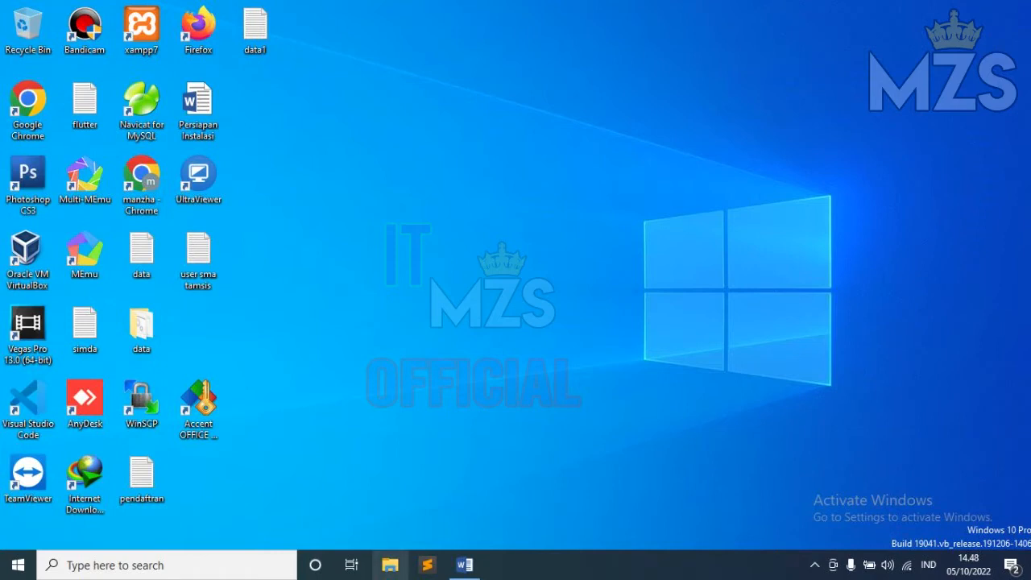
pyautogui.click(390, 564)
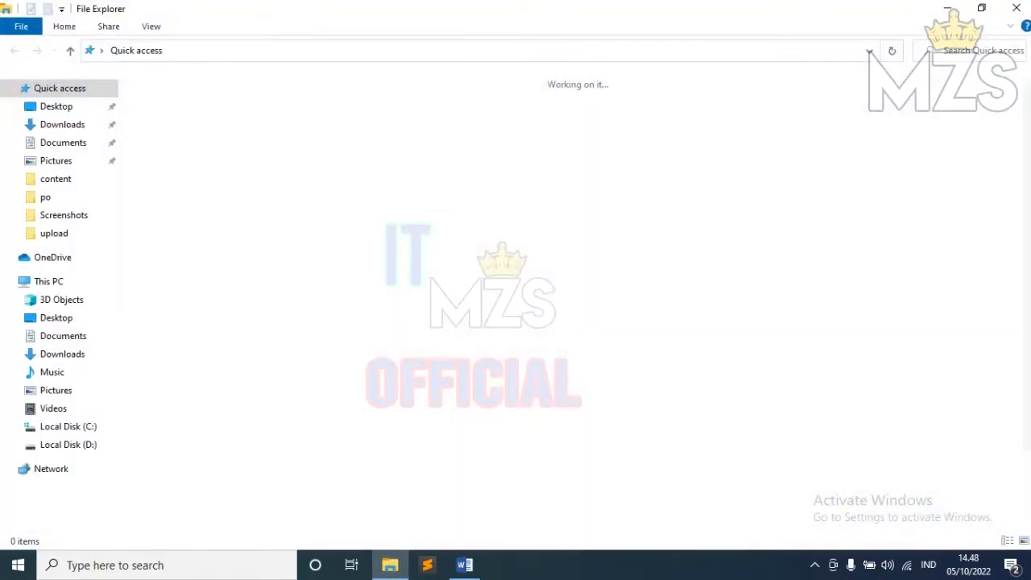
pyautogui.click(68, 444)
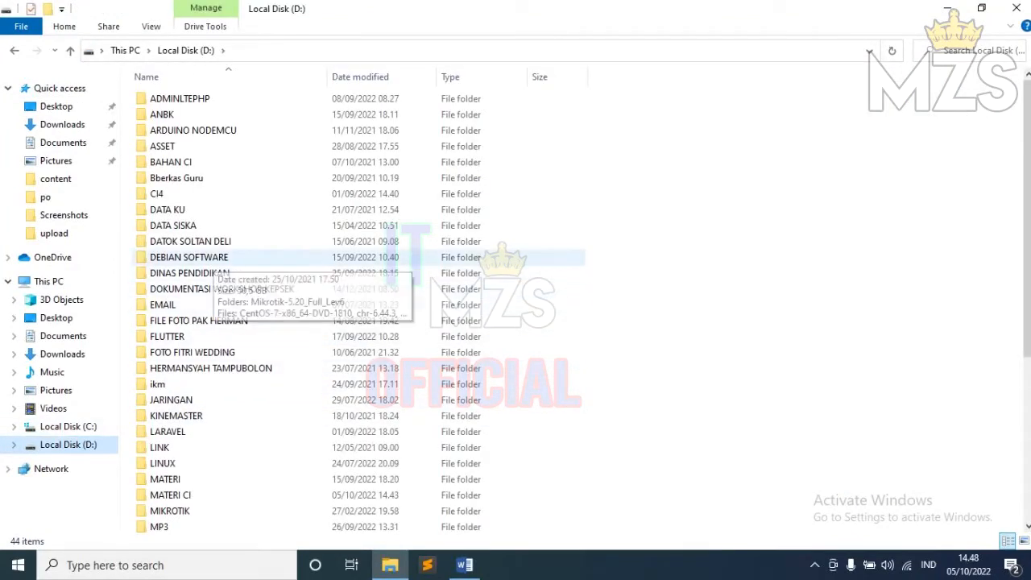
pyautogui.doubleClick(194, 257)
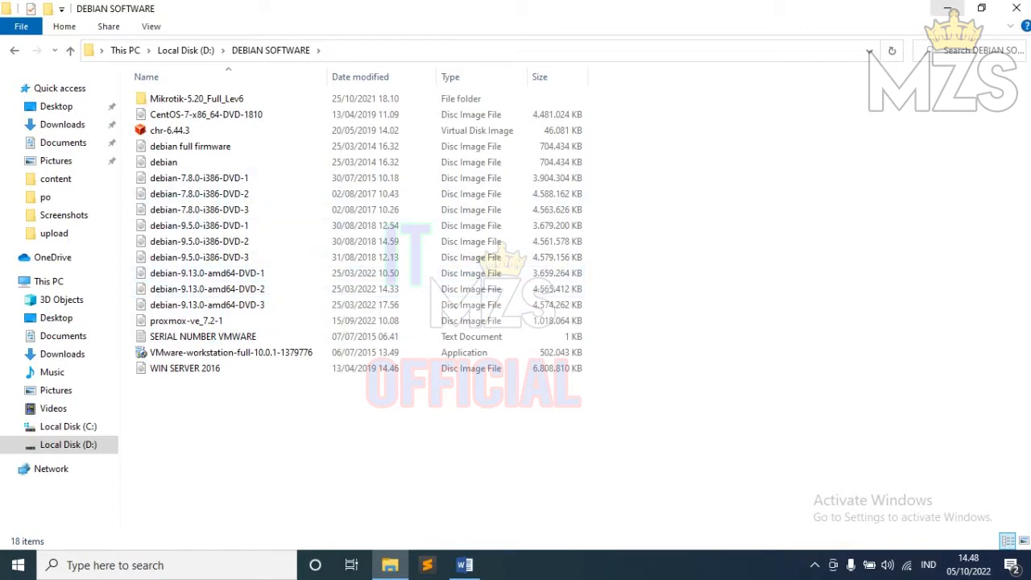
pyautogui.click(947, 9)
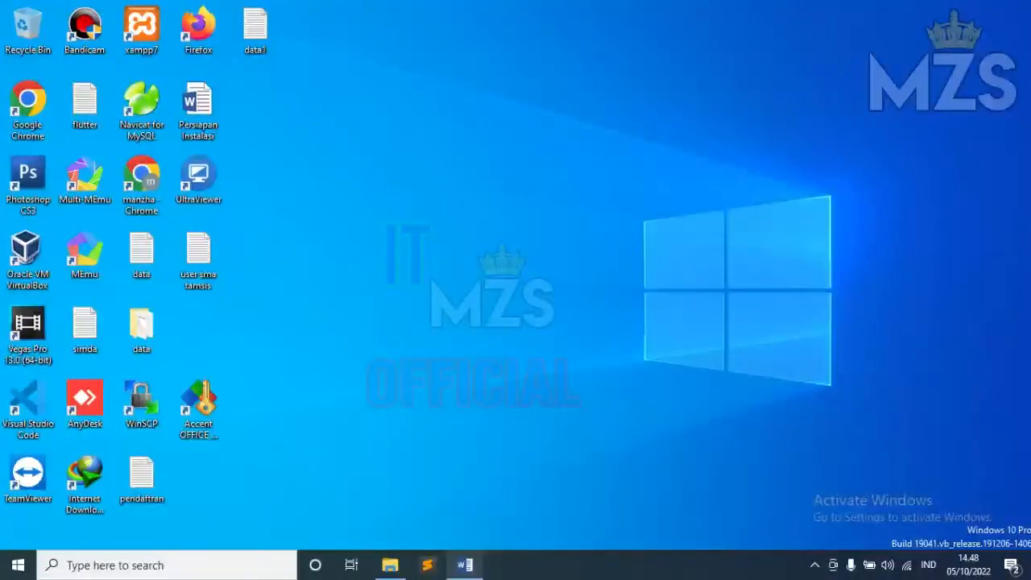
pyautogui.click(465, 565)
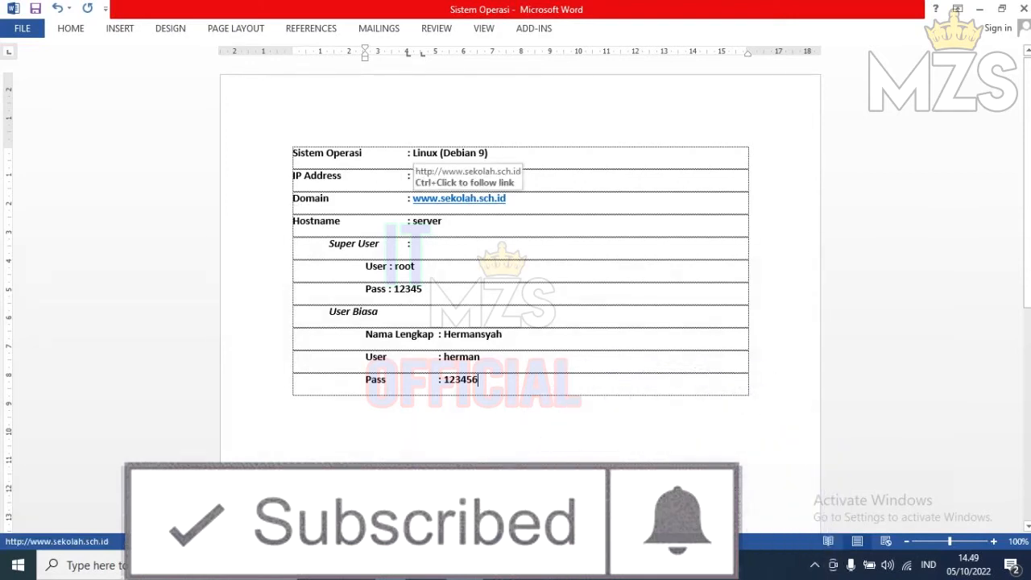
pyautogui.click(440, 199)
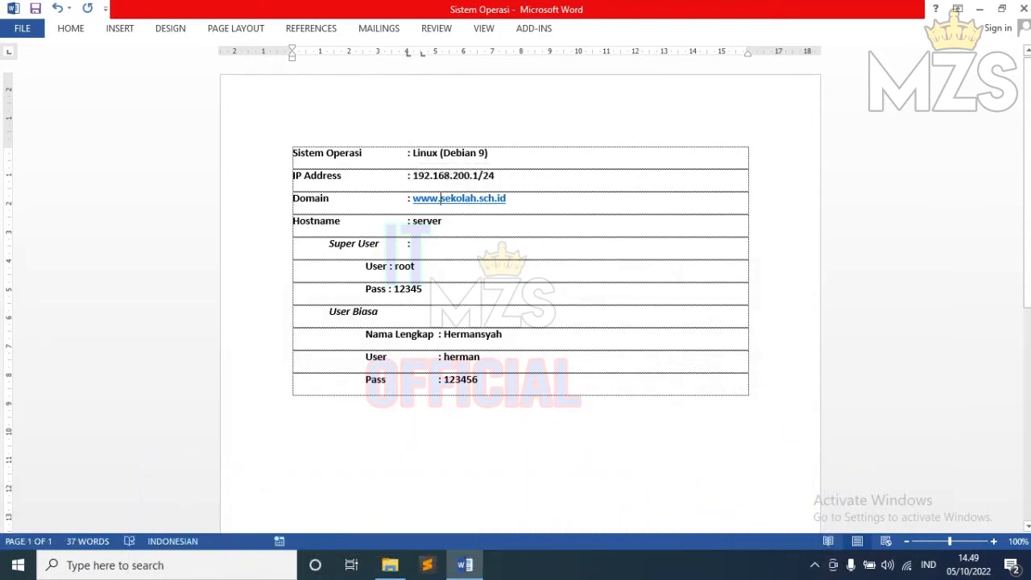
pyautogui.press('BackSpace')
pyautogui.press('BackSpace')
pyautogui.press('BackSpace')
pyautogui.press('BackSpace')
pyautogui.press('BackSpace')
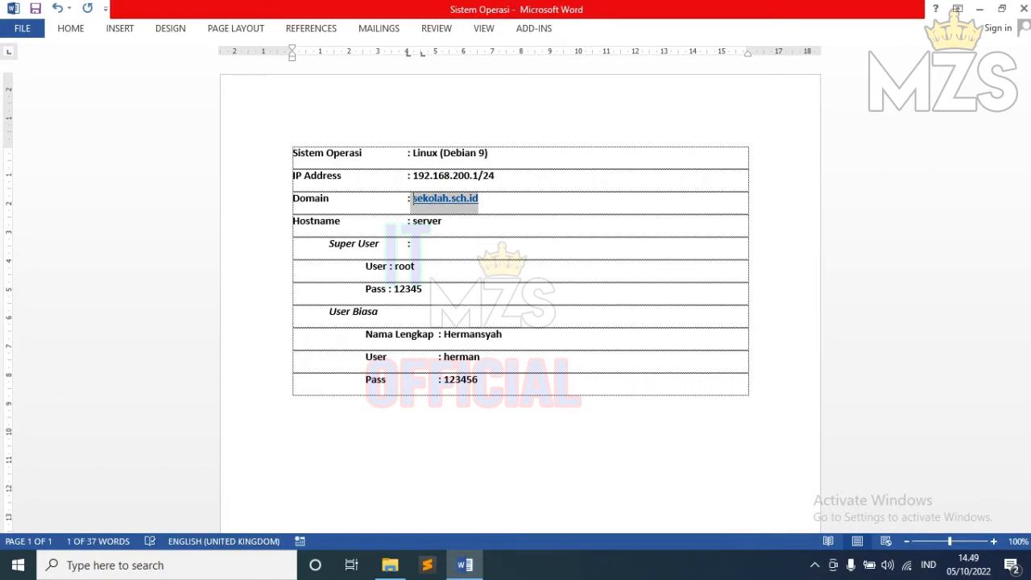
pyautogui.click(412, 244)
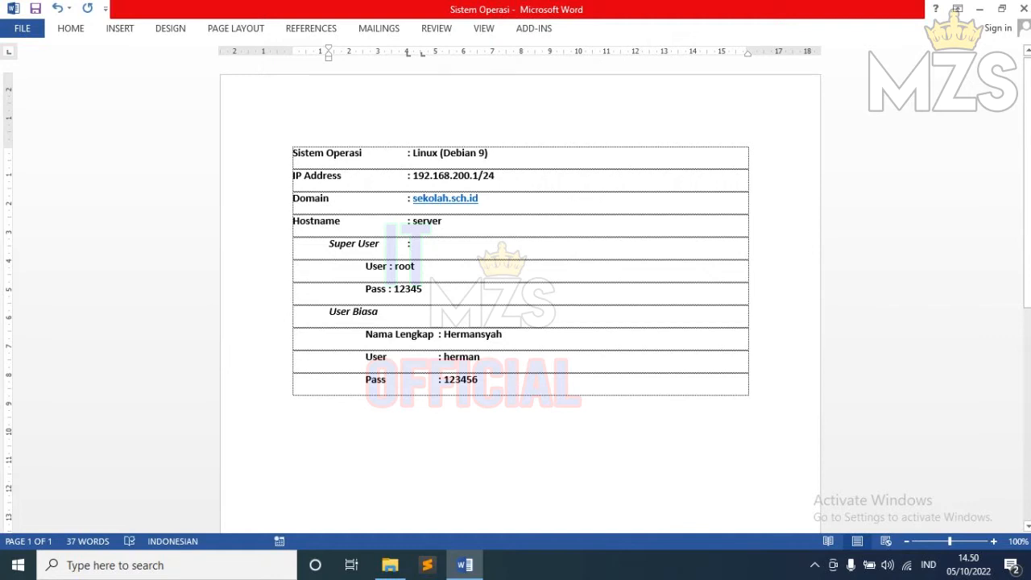
pyautogui.click(979, 8)
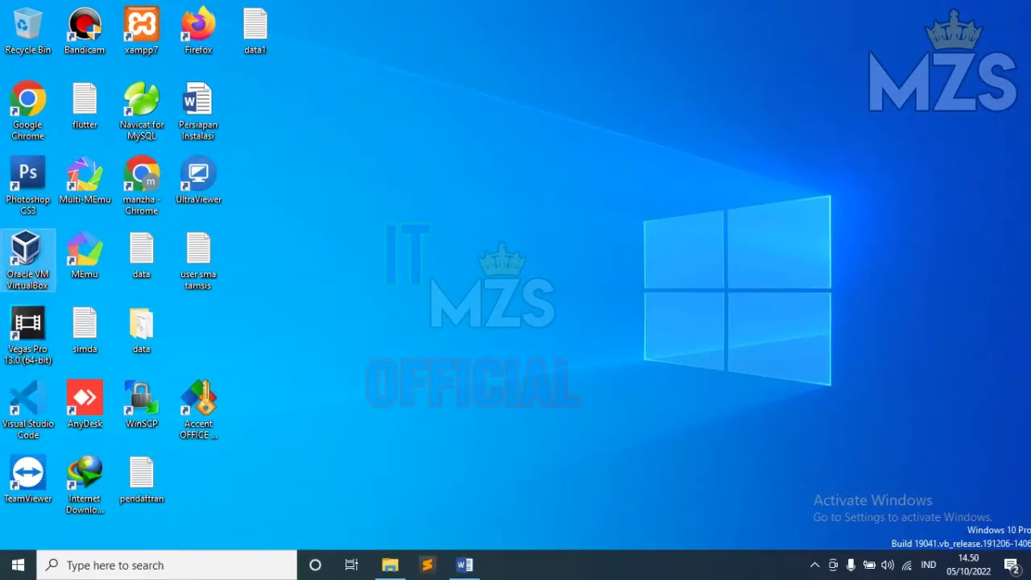
# Step: Launch Oracle VM VirtualBox Manager from the desktop shortcut and close the new-version notice
pyautogui.doubleClick(27, 256)
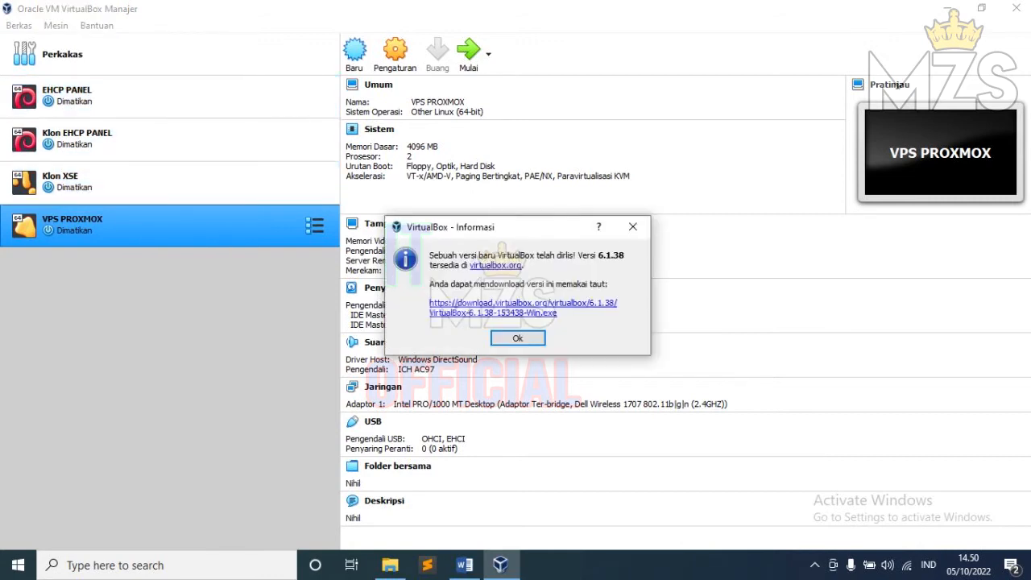
pyautogui.click(632, 226)
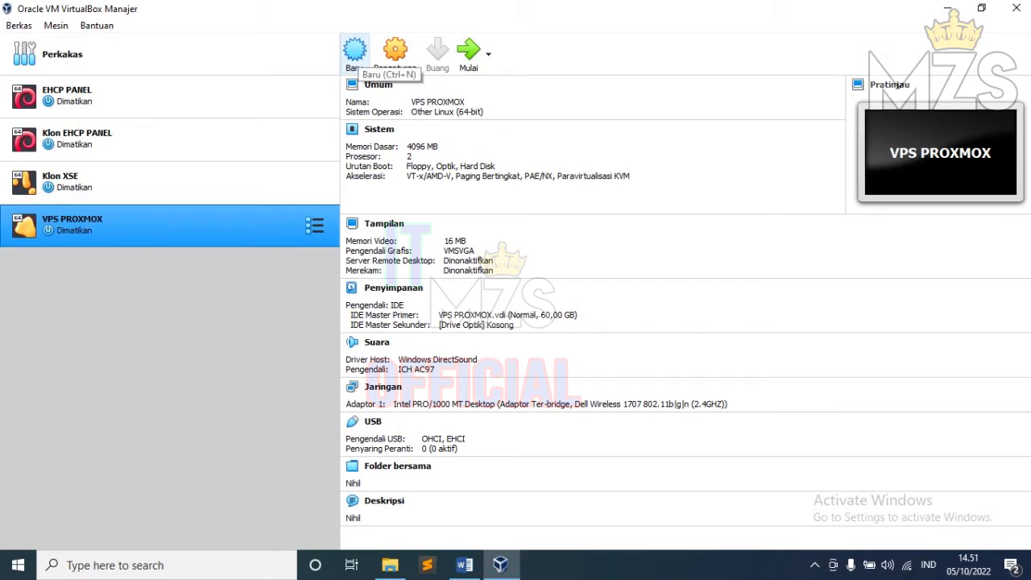
# Step: Name the new machine DEBIAN 9 with type Linux and version Debian (64-bit), then continue
pyautogui.click(355, 54)
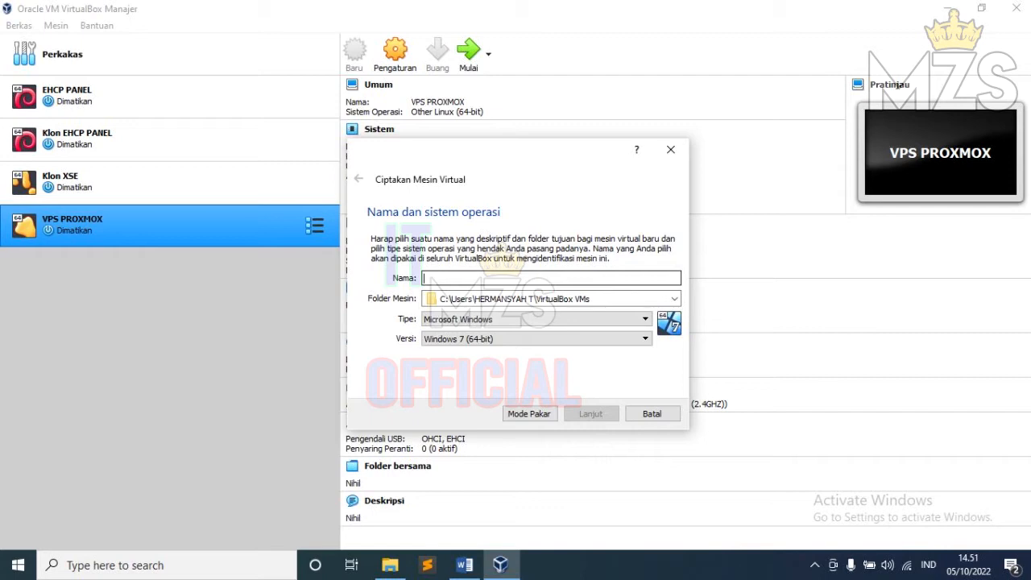
pyautogui.write('DEBIAN 9')
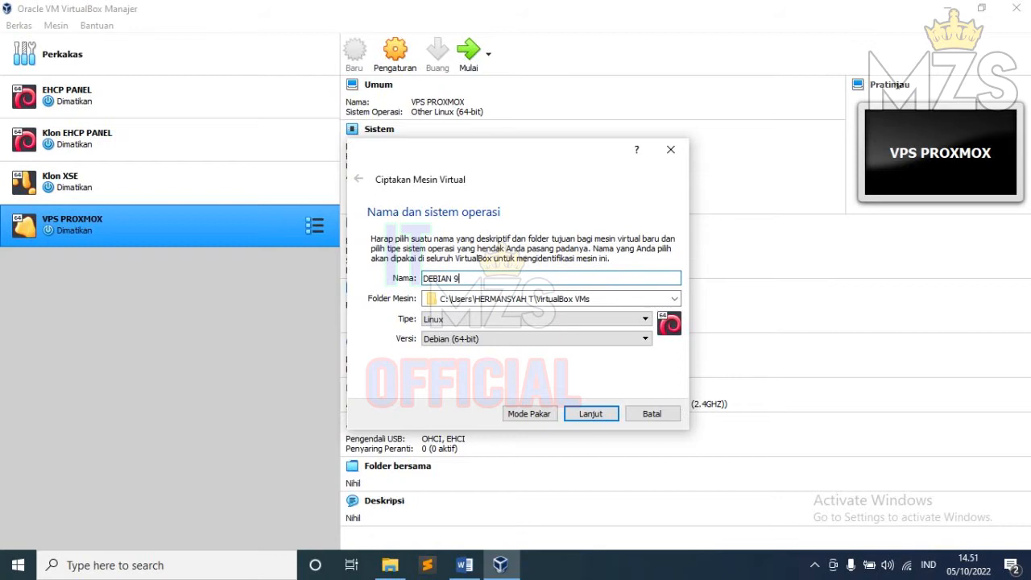
pyautogui.click(536, 318)
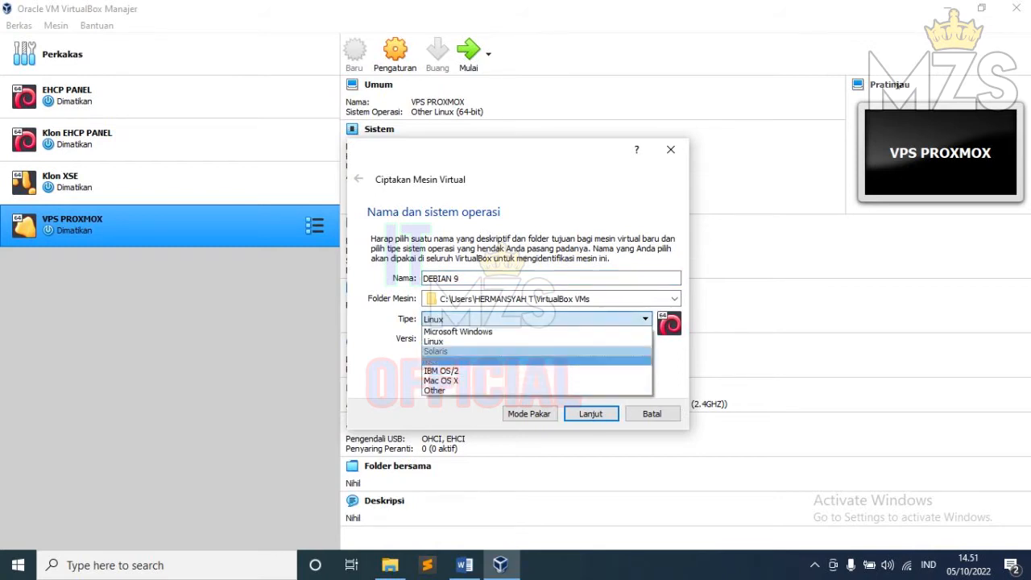
pyautogui.click(536, 342)
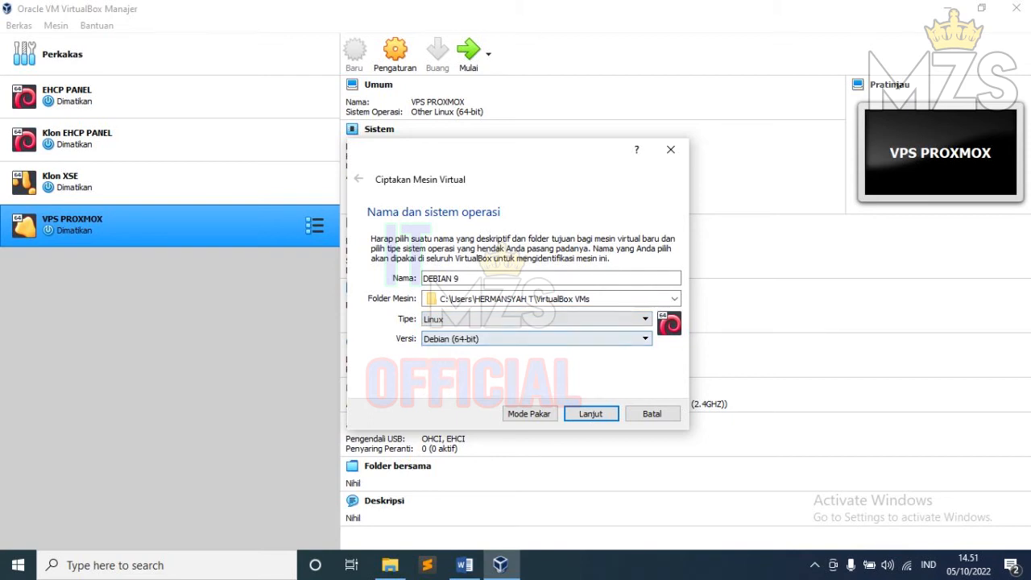
pyautogui.click(536, 339)
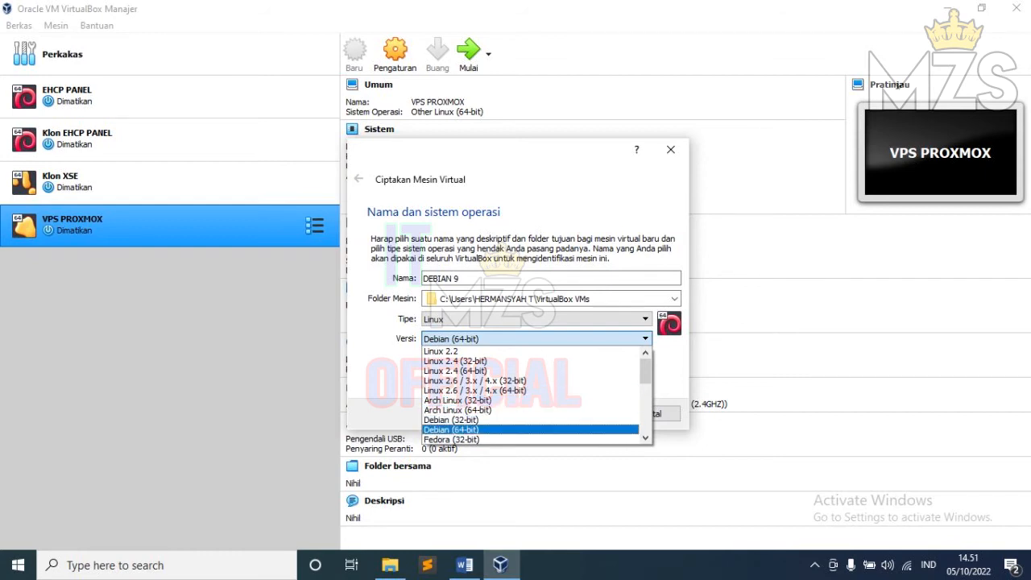
pyautogui.click(451, 429)
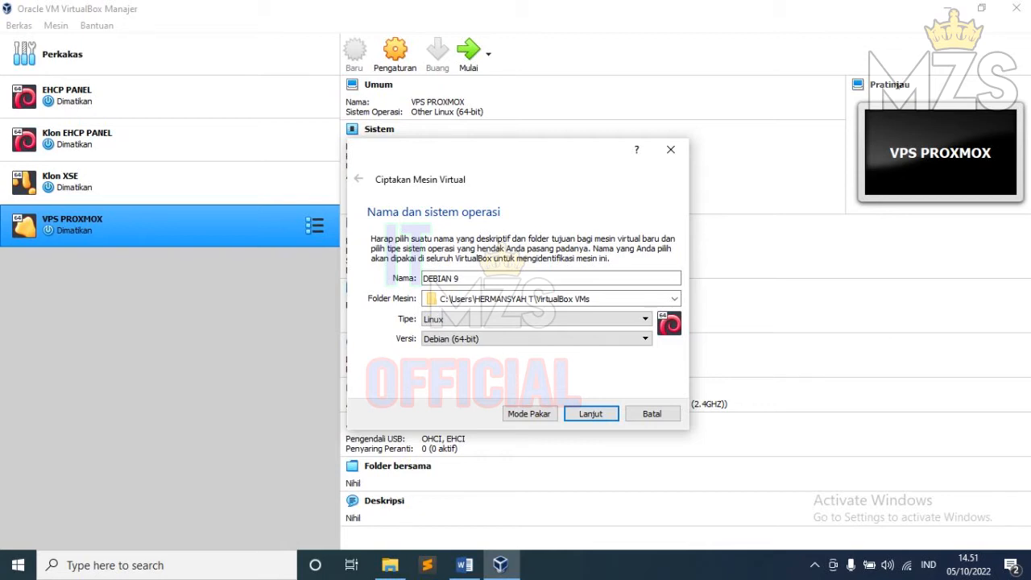
pyautogui.click(536, 339)
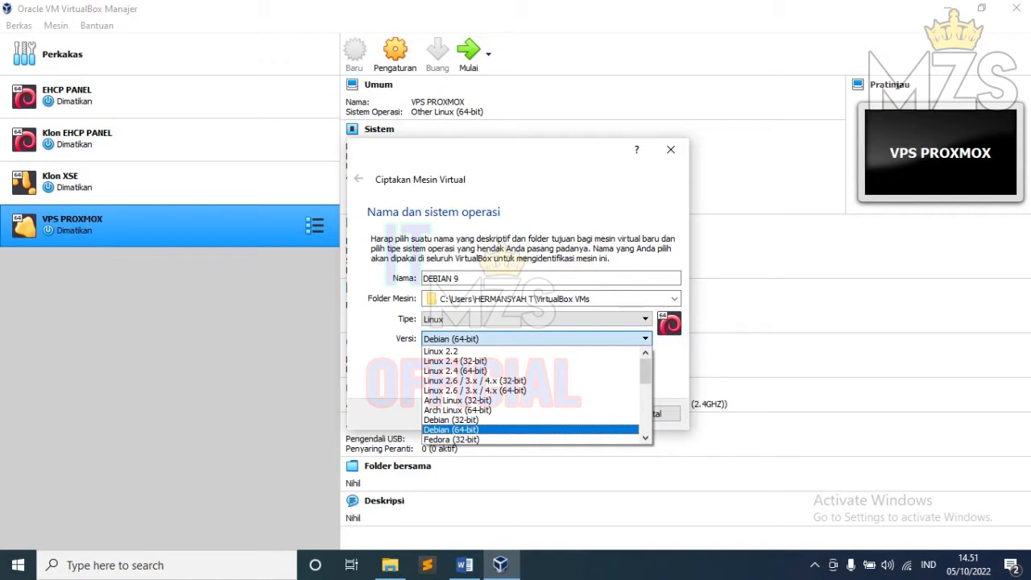
pyautogui.press('Escape')
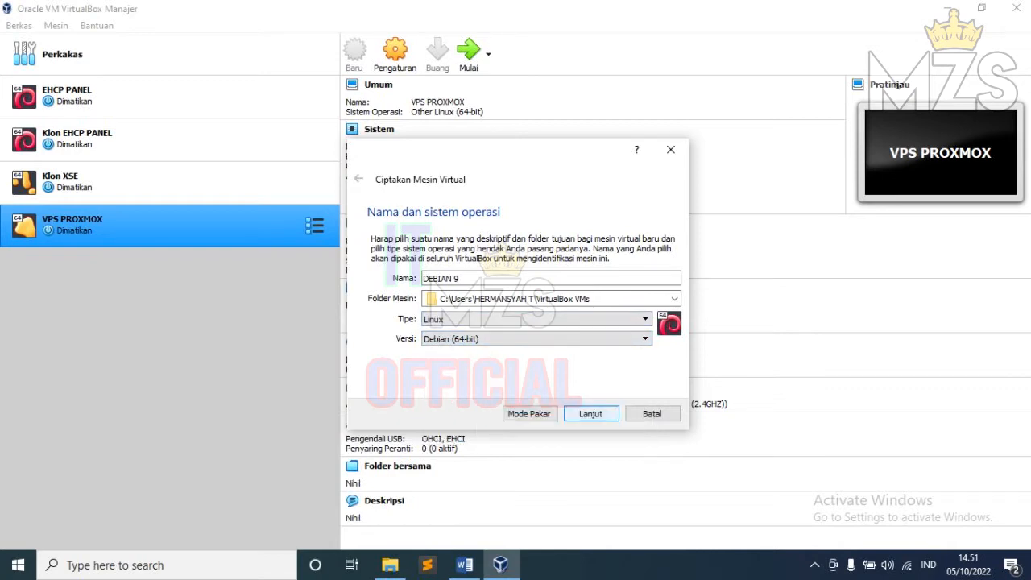
pyautogui.press('Return')
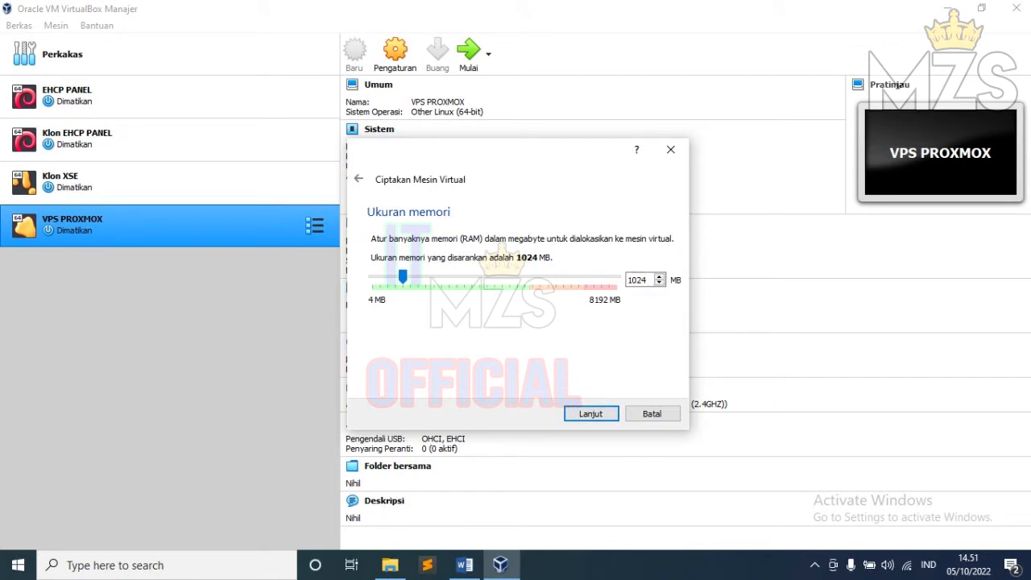
# Step: Set the new machine's memory to 4096 MB and continue to the hard disk step
pyautogui.moveTo(403, 276); pyautogui.dragTo(494, 276)
pyautogui.click(591, 413)
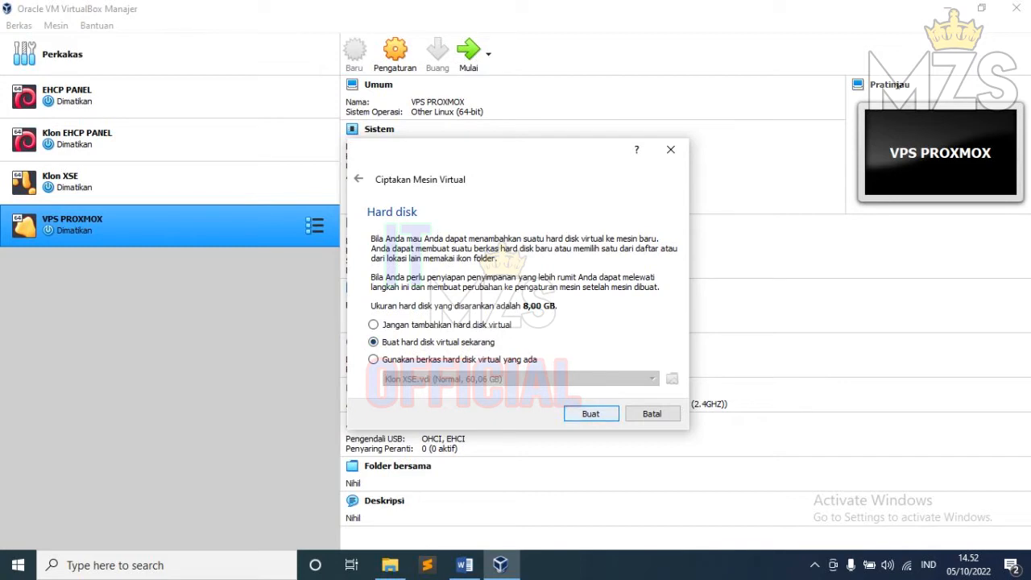
# Step: Create a dynamically allocated 8,00 GB VDI hard disk to finish the DEBIAN 9 machine
pyautogui.click(591, 413)
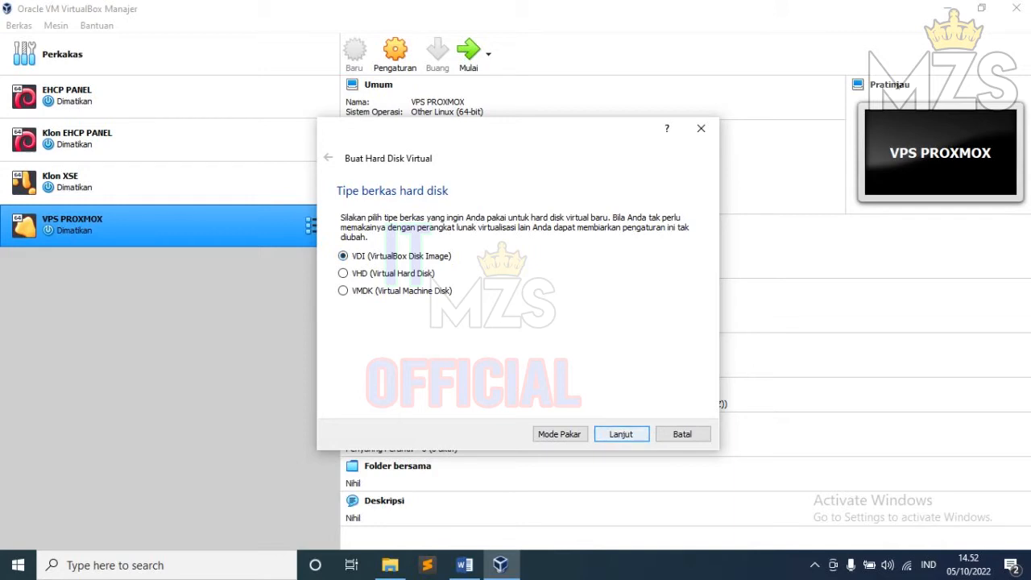
pyautogui.press('Return')
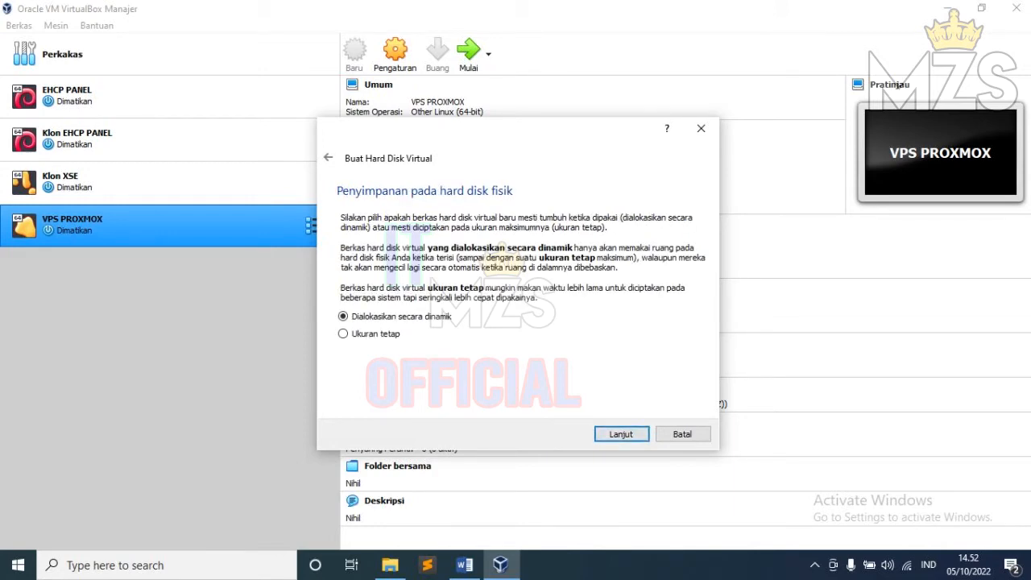
pyautogui.press('Return')
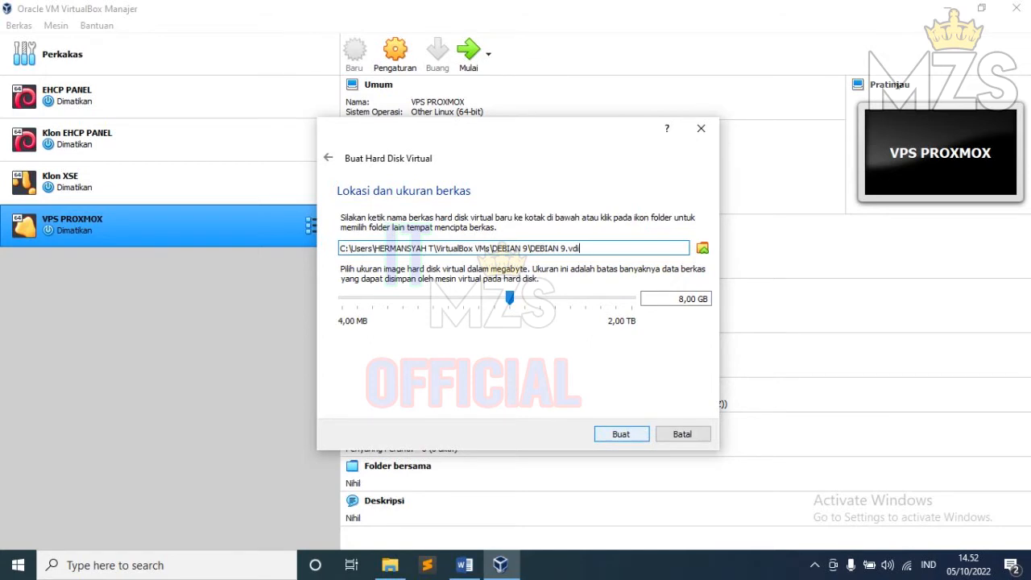
pyautogui.click(621, 434)
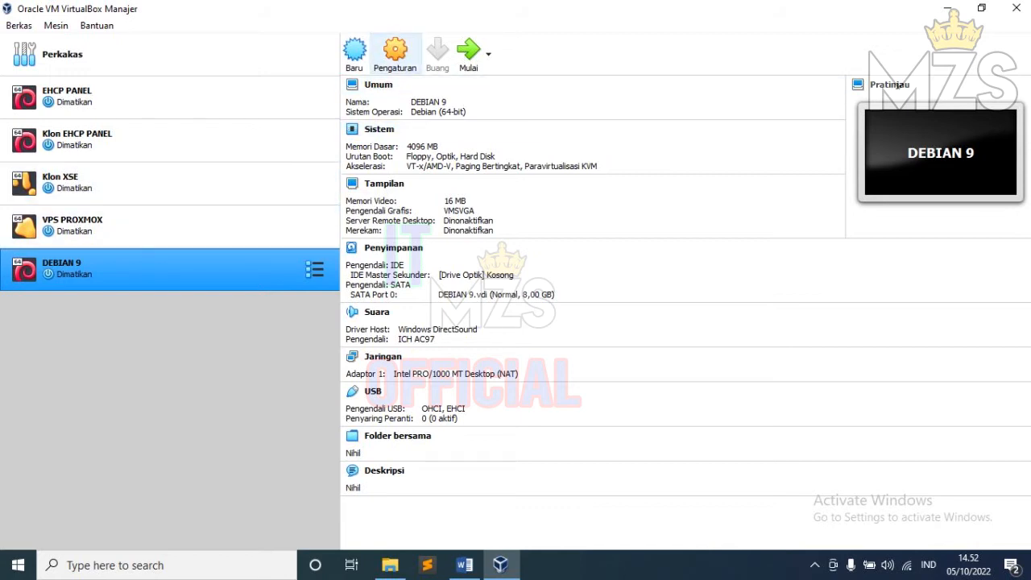
pyautogui.click(395, 53)
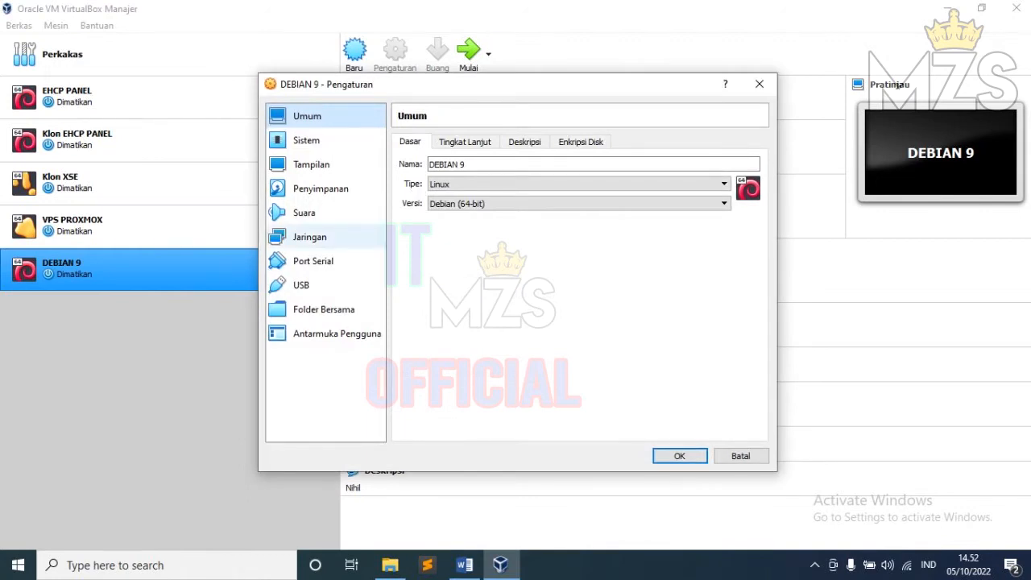
# Step: Attach DEBIAN 9's Adapter 1 to Adaptor Hanya-host (host-only) instead of NAT
pyautogui.click(310, 236)
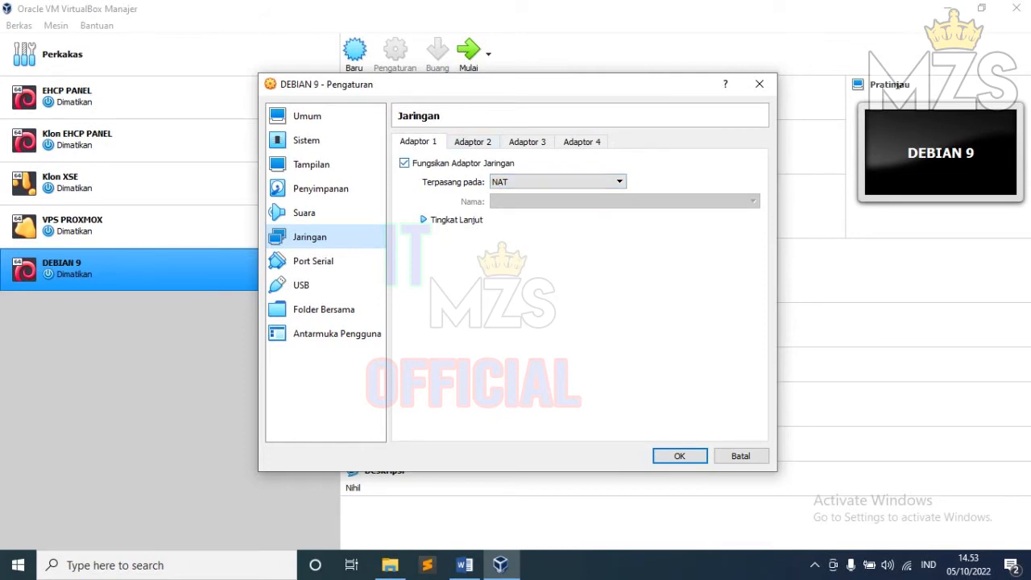
pyautogui.click(473, 142)
pyautogui.click(527, 141)
pyautogui.click(581, 142)
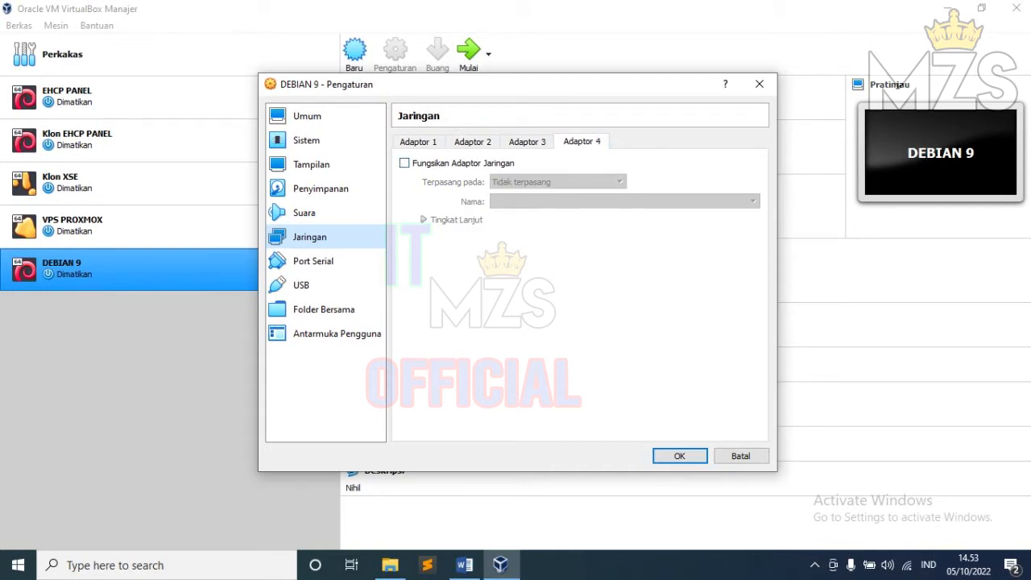
pyautogui.click(527, 142)
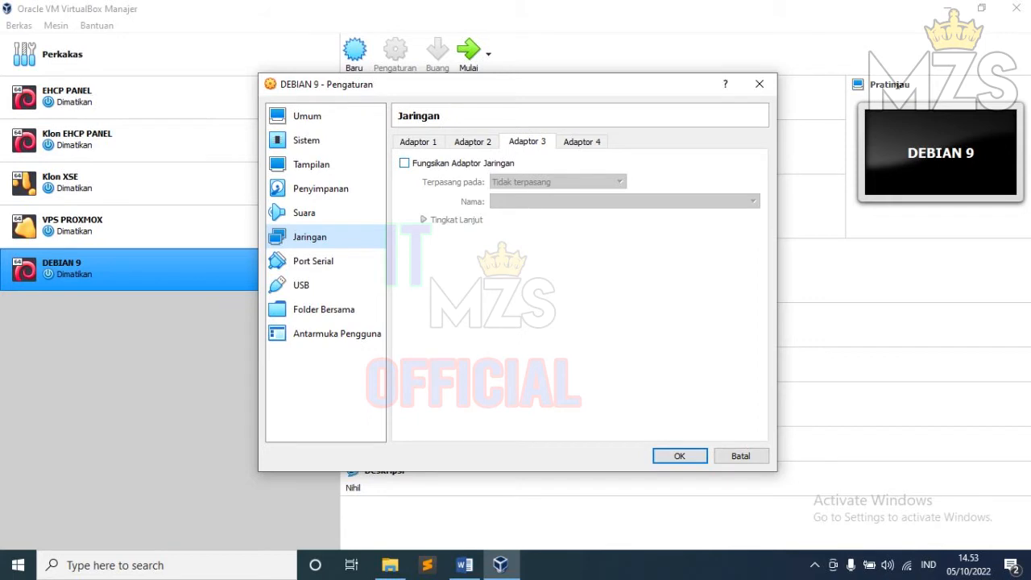
pyautogui.click(472, 142)
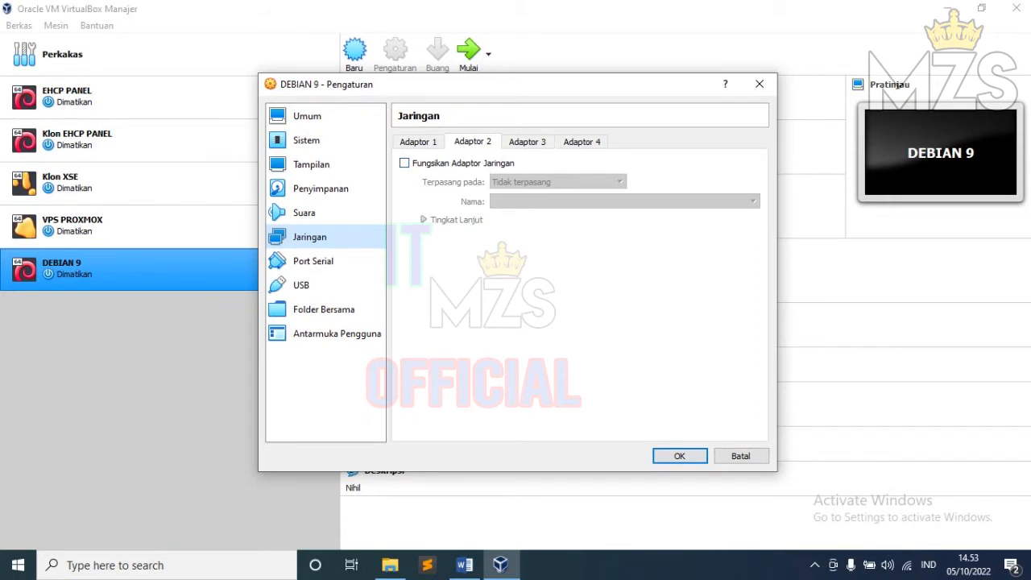
pyautogui.click(418, 142)
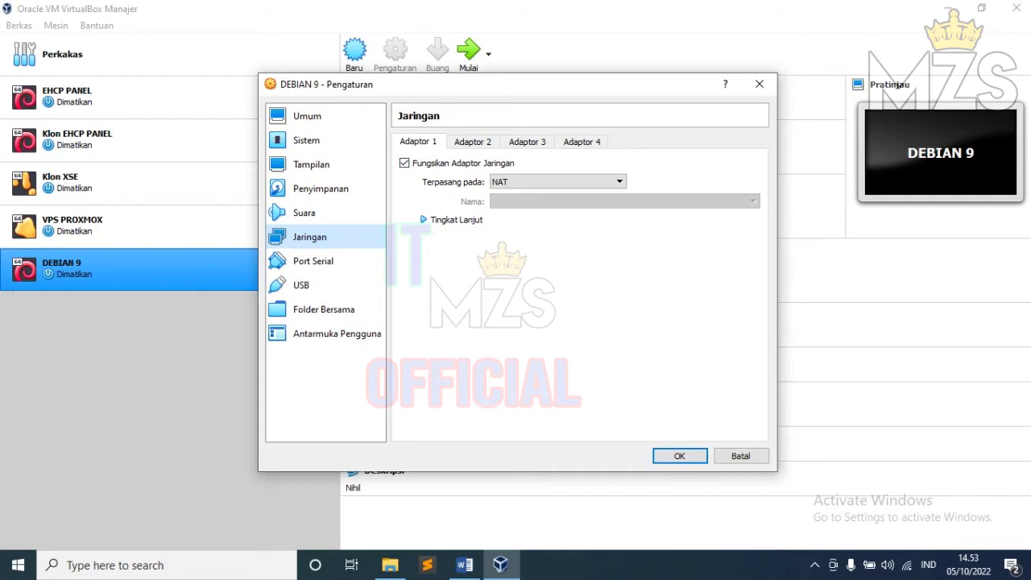
pyautogui.click(555, 182)
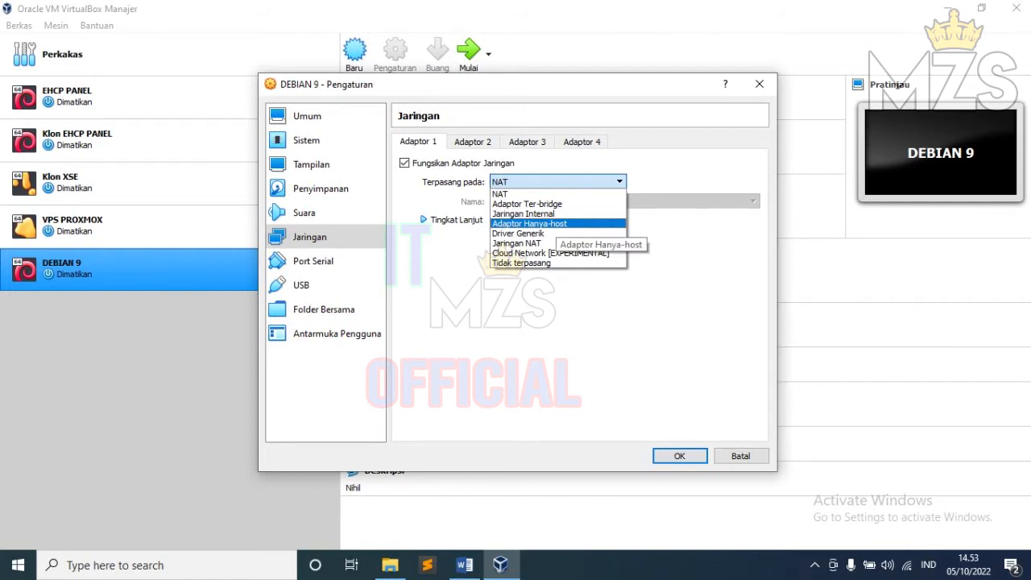
pyautogui.press('Return')
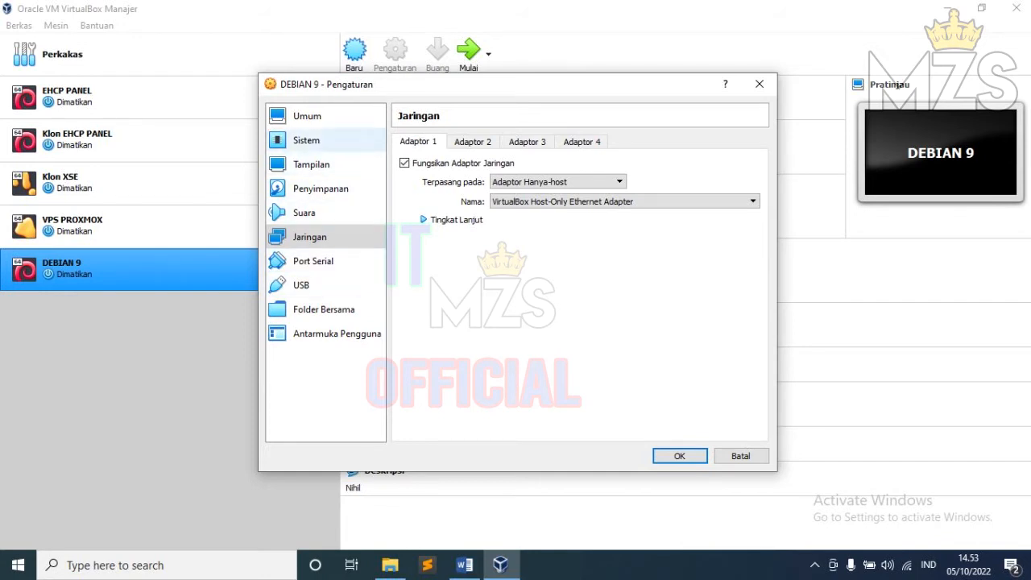
pyautogui.click(314, 140)
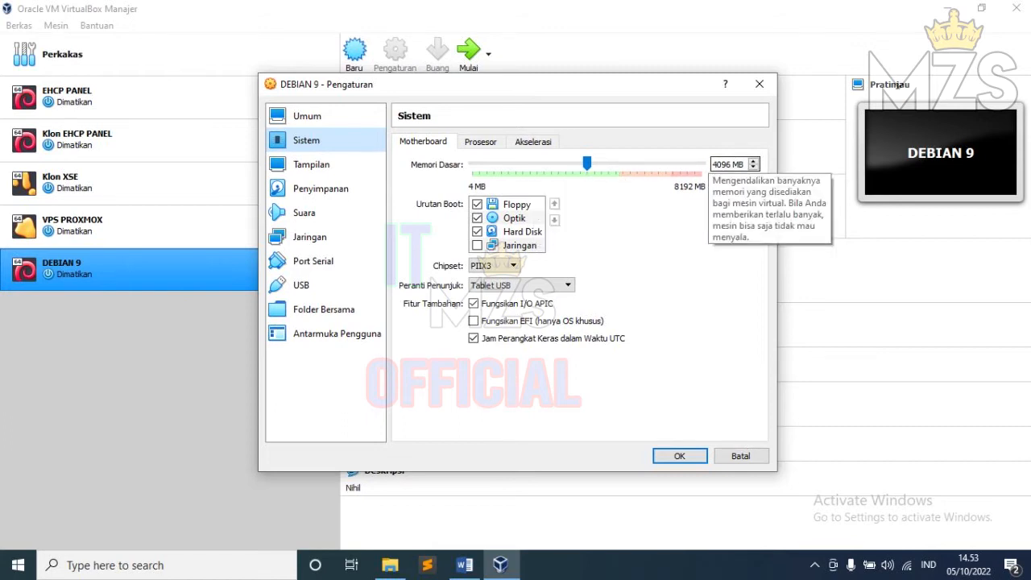
# Step: Set DEBIAN 9 to 2 processors, keeping 4096 MB memory, and save with OK
pyautogui.moveTo(586, 163)
pyautogui.mouseDown()
pyautogui.moveTo(557, 164)
pyautogui.moveTo(586, 164)
pyautogui.mouseUp()
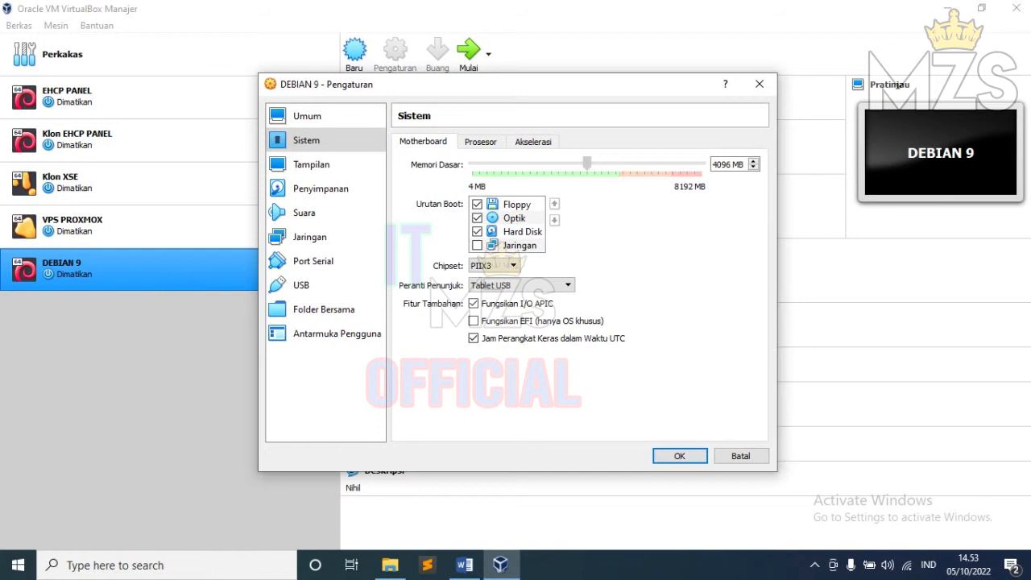
pyautogui.click(481, 142)
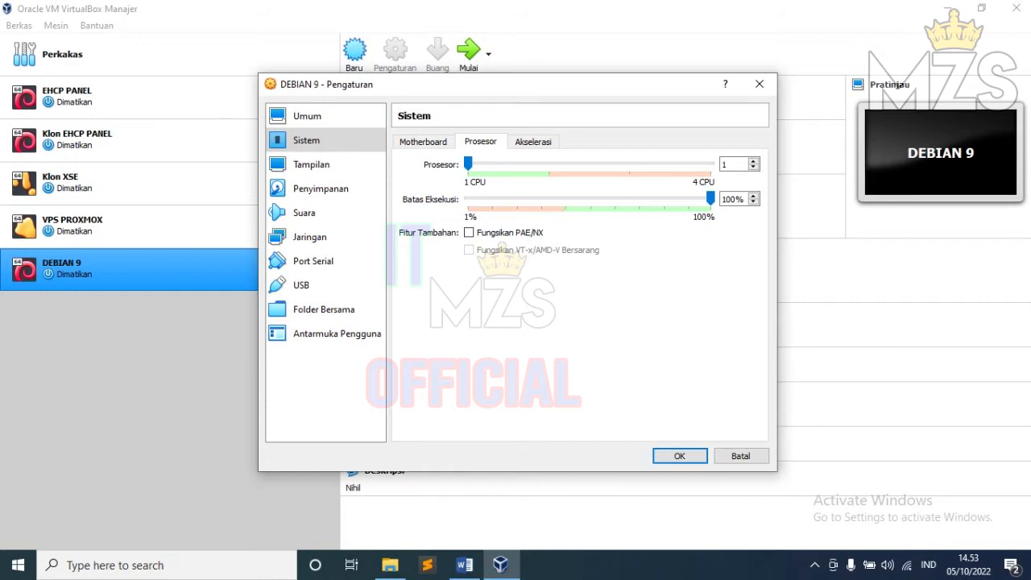
pyautogui.click(753, 161)
pyautogui.click(679, 456)
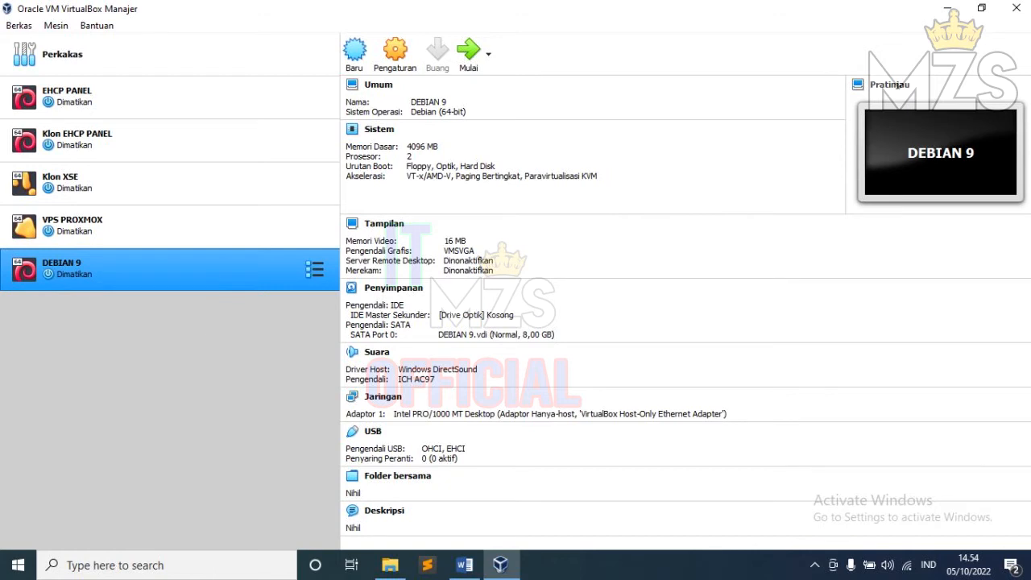
# Step: Select the DEBIAN 9 machine in the list and start it with Mulai
pyautogui.click(161, 226)
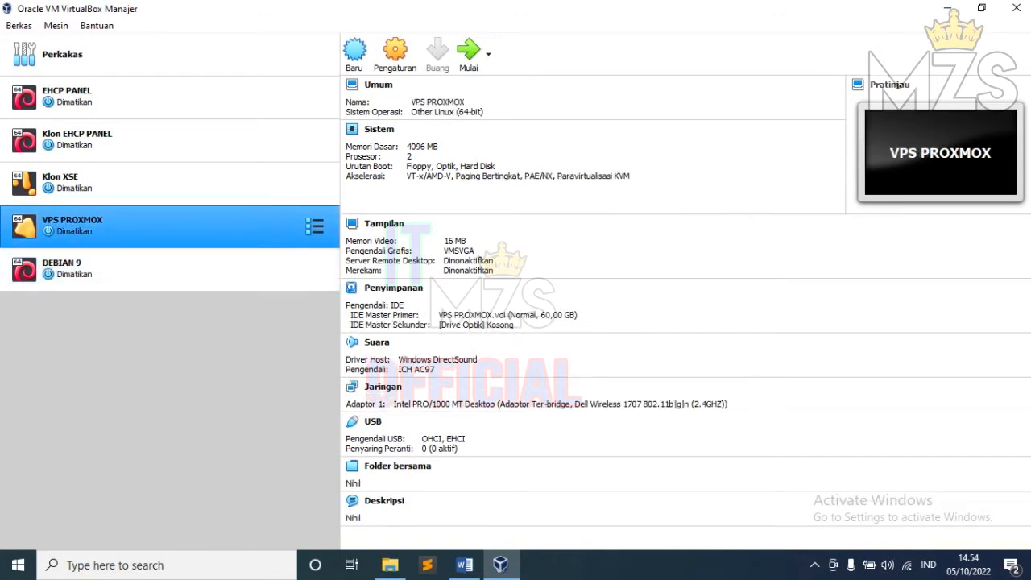
pyautogui.click(161, 269)
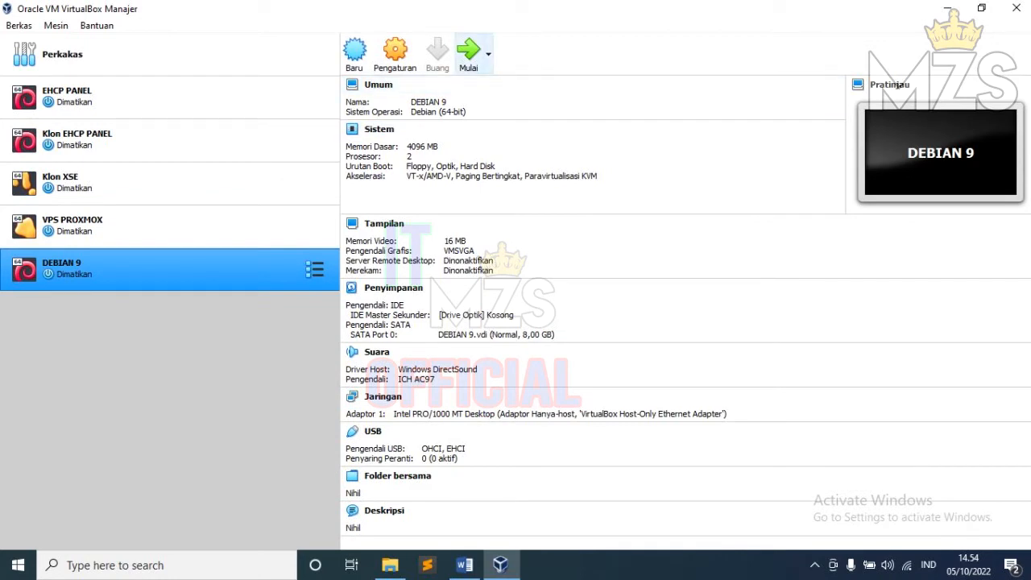
pyautogui.click(467, 53)
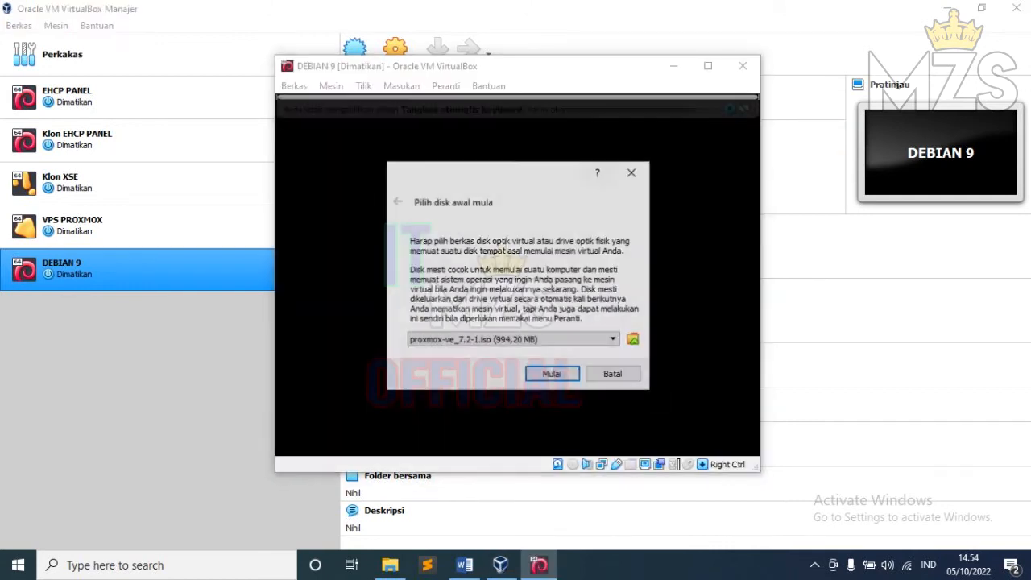
# Step: Minimise the Manager and open the optical disk chooser listing the Debian and Proxmox ISOs
pyautogui.click(947, 8)
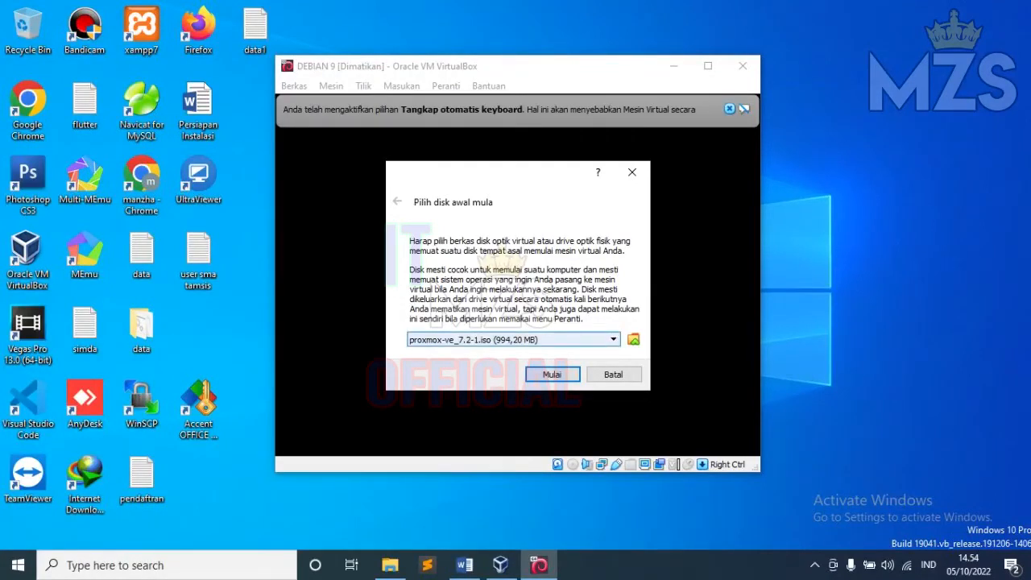
pyautogui.click(390, 565)
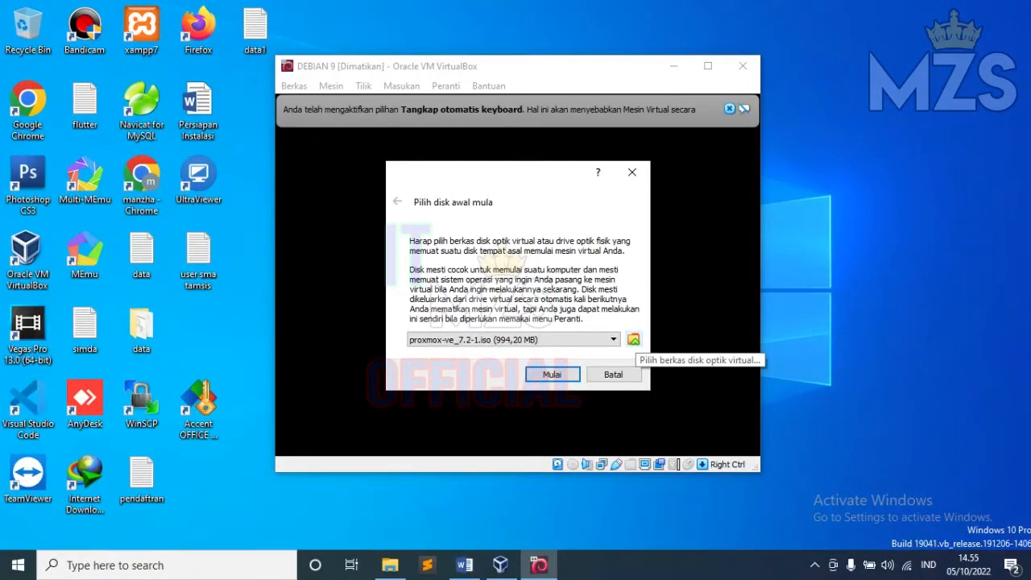
pyautogui.click(633, 339)
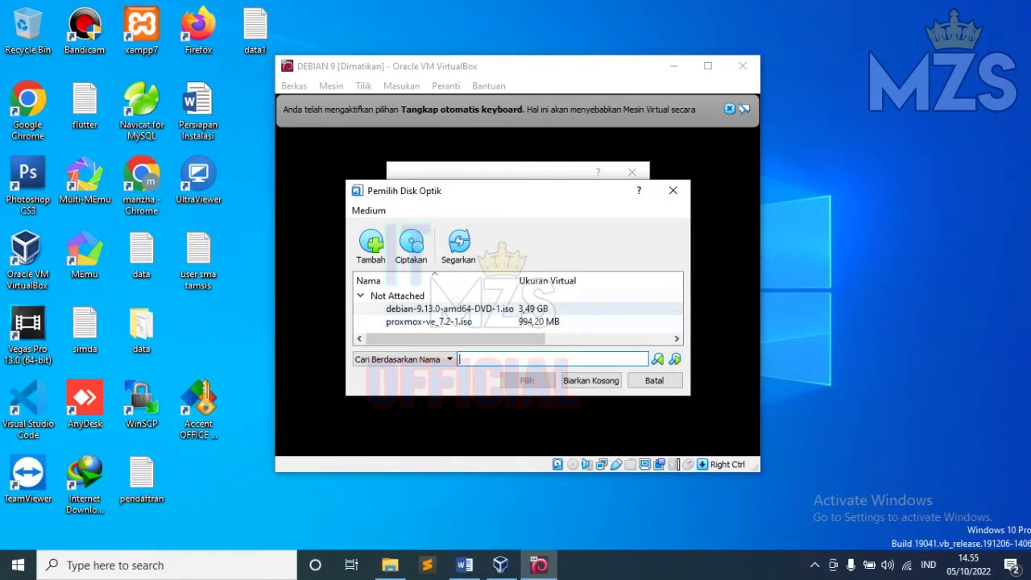
# Step: Choose debian-9.13.0-amd64-DVD-1.iso from D:\DEBIAN SOFTWARE as the DEBIAN 9 start-up disk
pyautogui.click(371, 246)
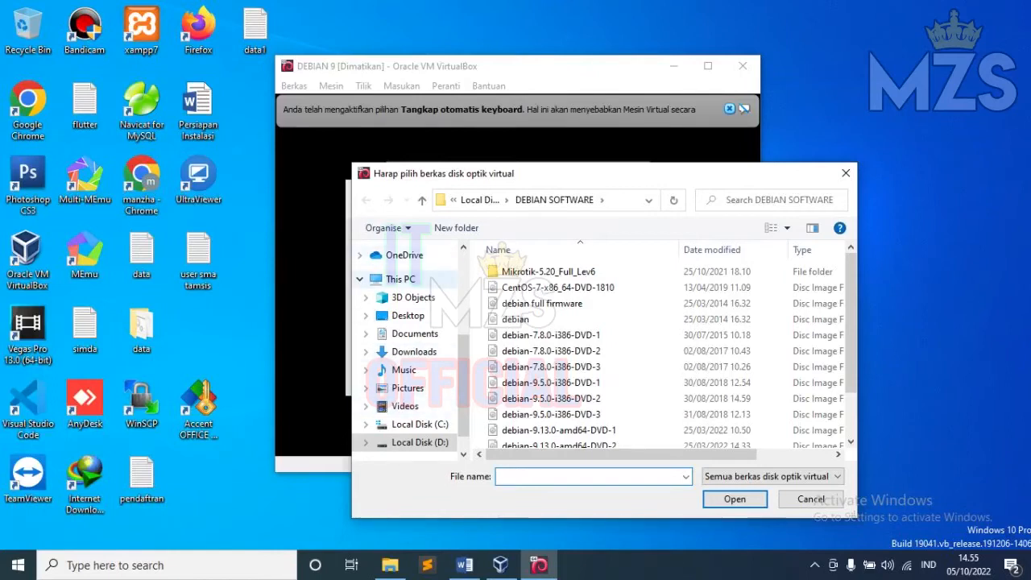
pyautogui.click(400, 278)
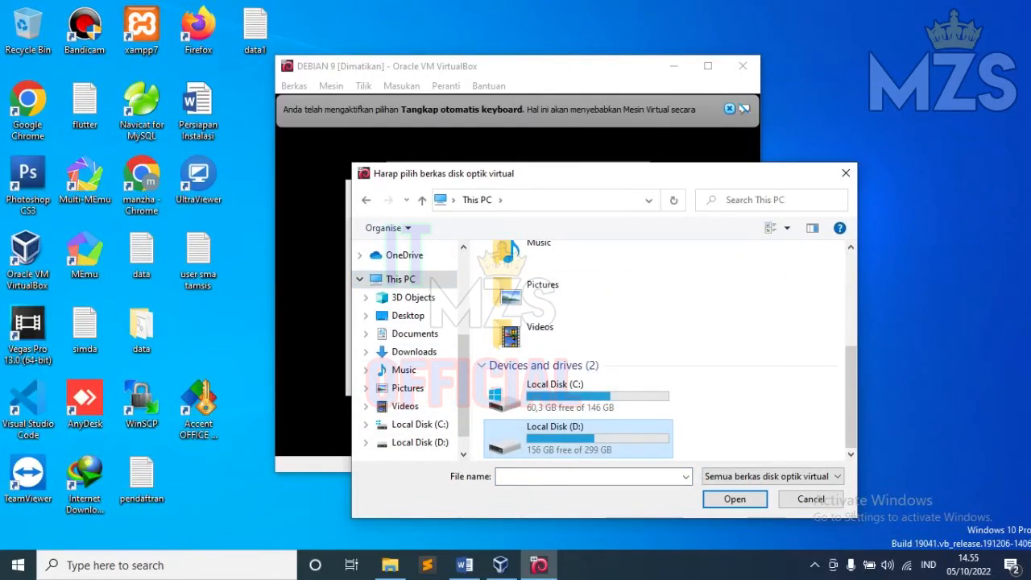
pyautogui.doubleClick(556, 435)
pyautogui.scroll(-1, 564, 391)
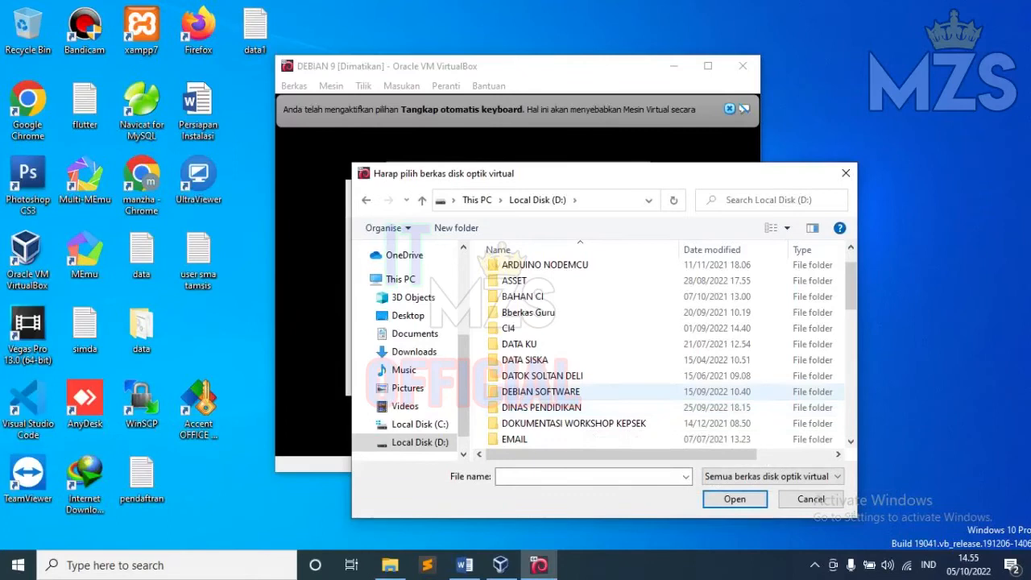
pyautogui.doubleClick(540, 391)
pyautogui.scroll(-1, 563, 391)
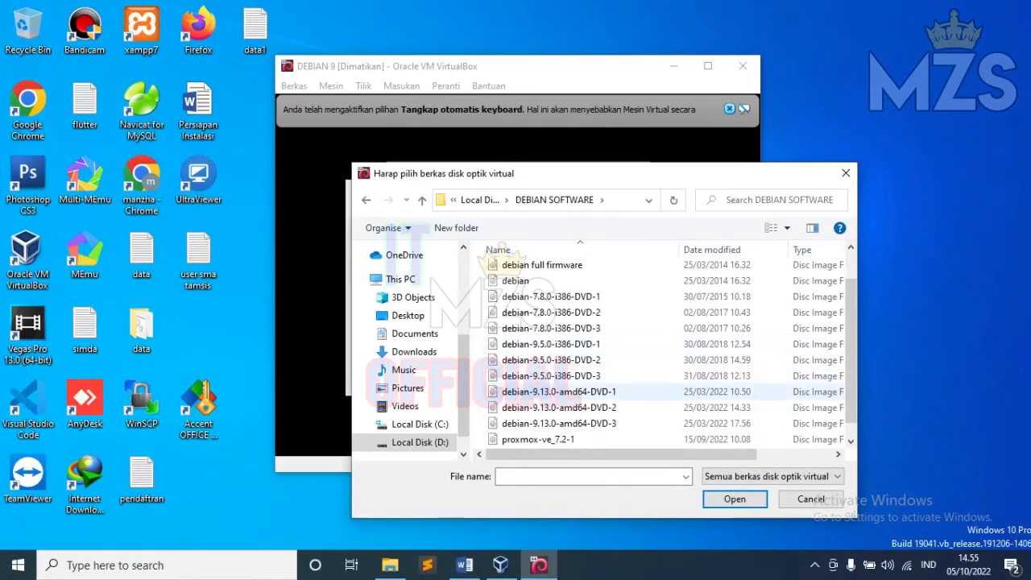
pyautogui.click(558, 392)
pyautogui.click(733, 498)
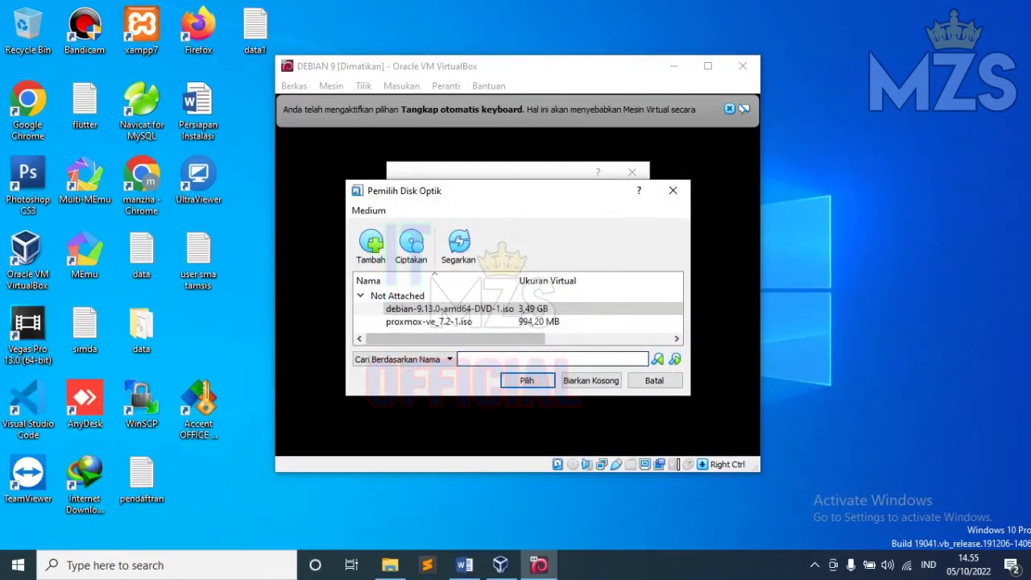
pyautogui.click(527, 381)
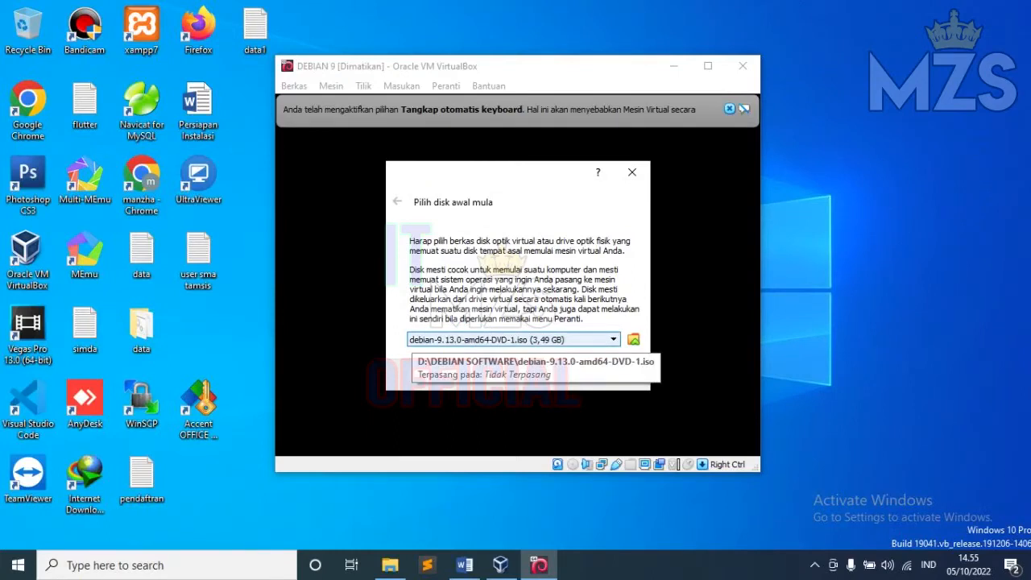
# Step: Boot DEBIAN 9 from the Debian ISO and highlight Install in the boot menu
pyautogui.press('Tab')
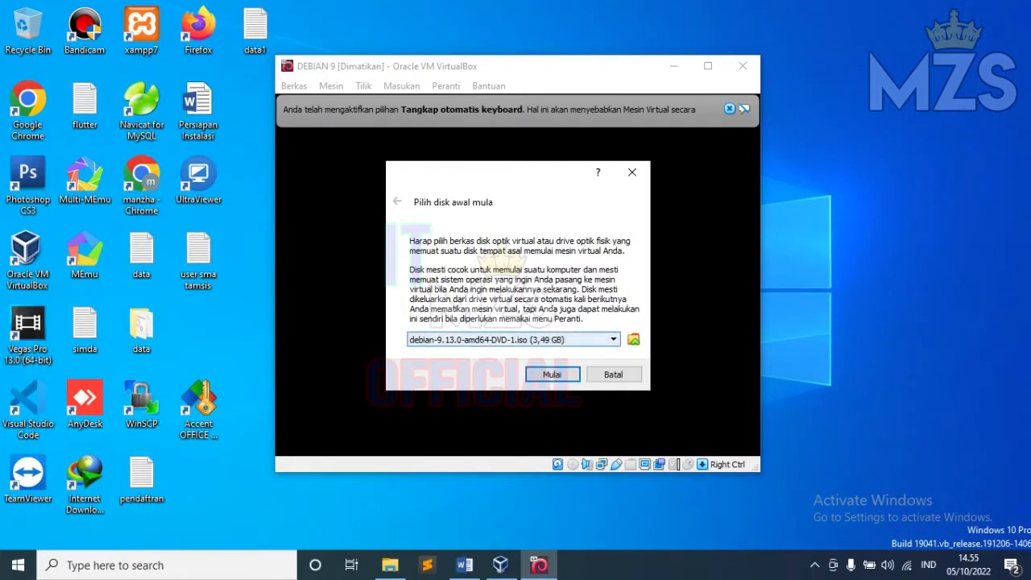
pyautogui.press('Return')
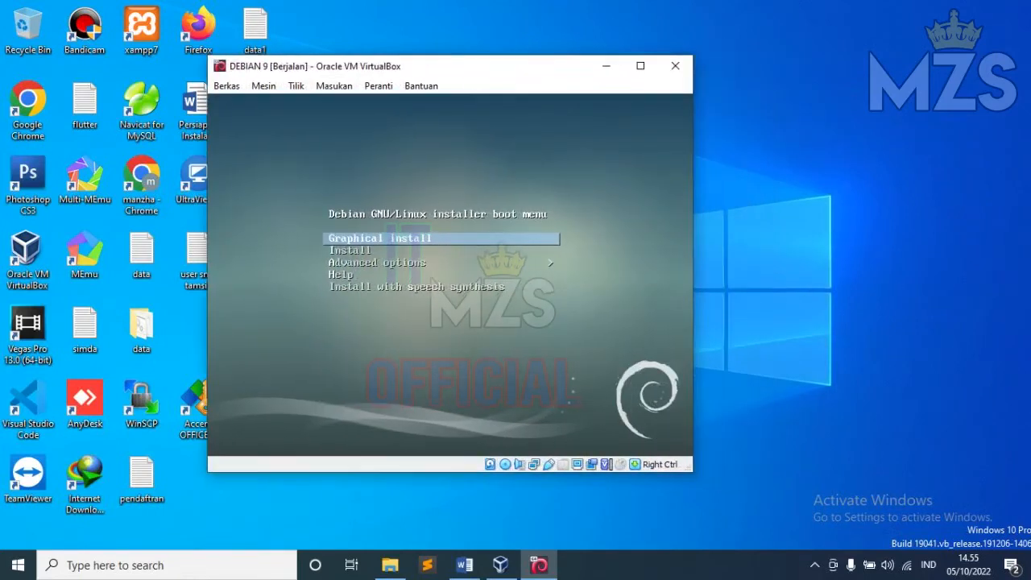
pyautogui.moveTo(515, 67); pyautogui.dragTo(492, 75)
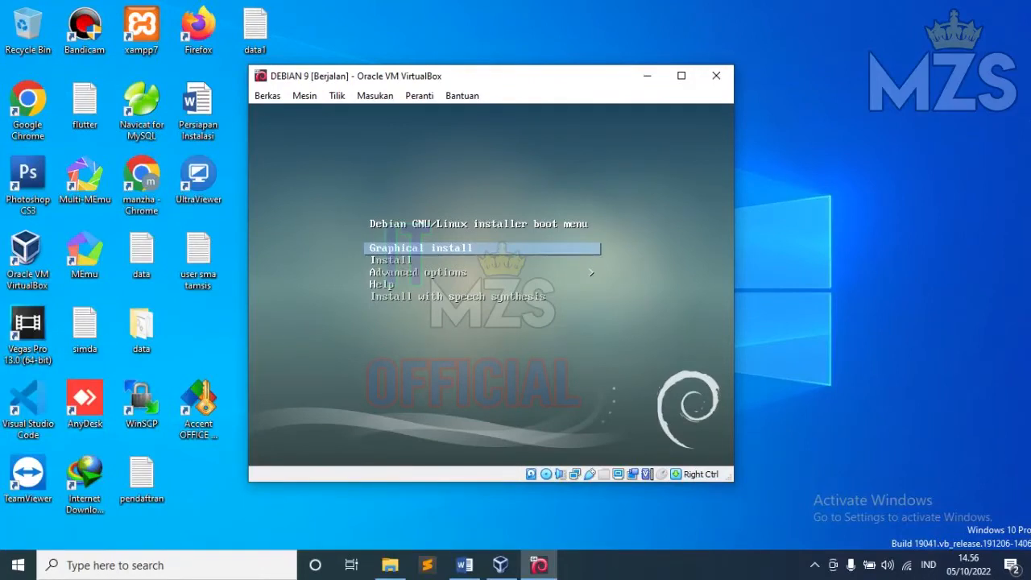
pyautogui.press('Down')
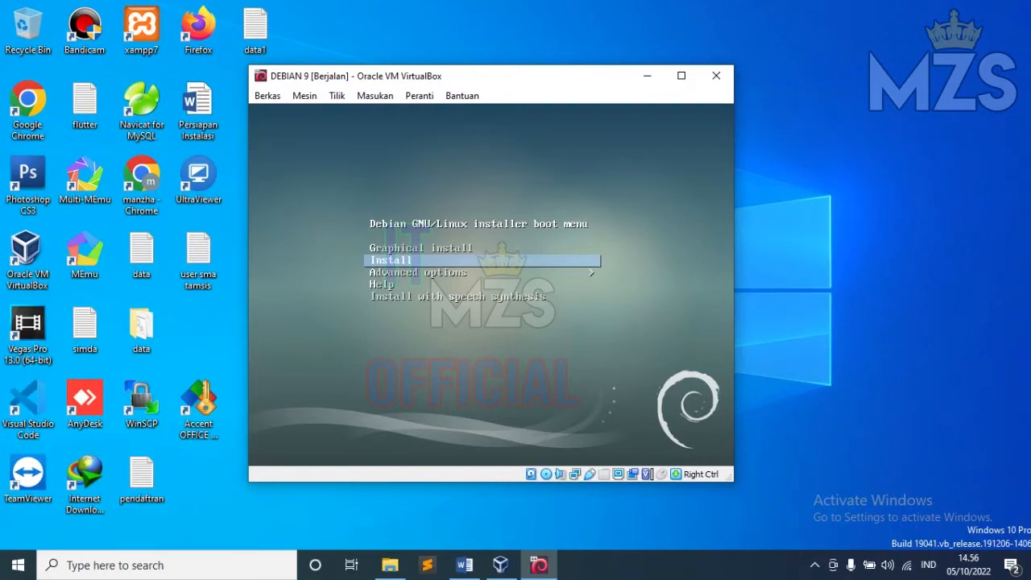
# Step: Launch the text-mode Install entry from the Debian boot menu
pyautogui.press('Up')
pyautogui.press('Down')
pyautogui.press('Down')
pyautogui.press('Down')
pyautogui.press('Down')
pyautogui.press('Up')
pyautogui.press('Up')
pyautogui.press('Up')
pyautogui.press('Up')
pyautogui.press('Down')
pyautogui.press('Down')
pyautogui.press('Up')
pyautogui.press('Return')
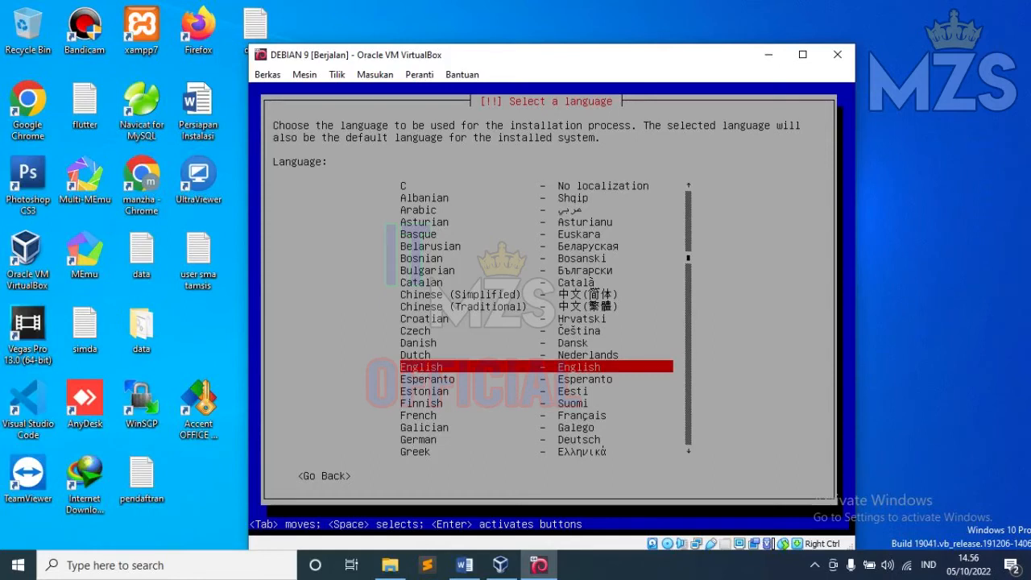
# Step: Keep English as the installer language and choose 'other' for the location
pyautogui.press('Return')
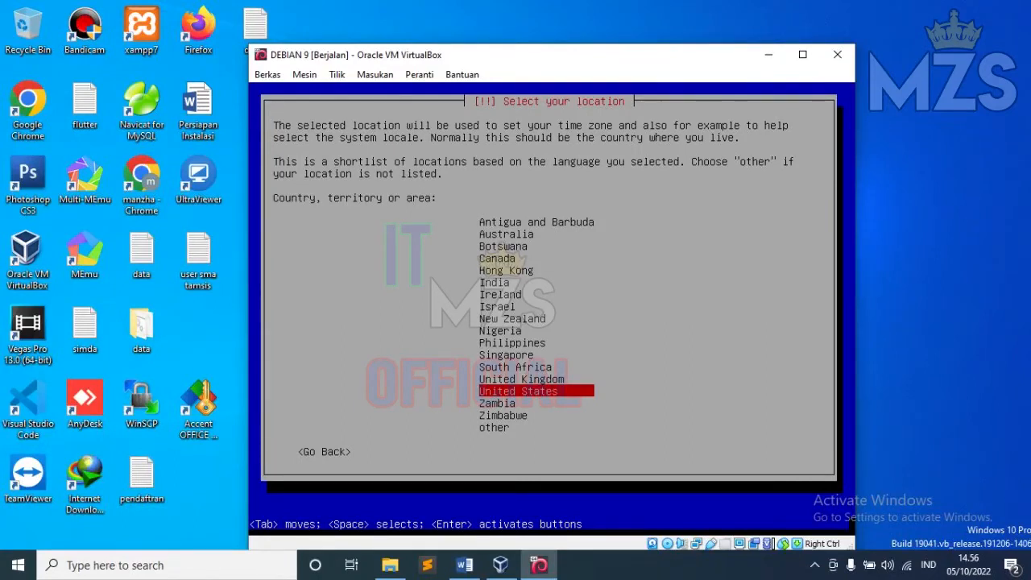
pyautogui.press('Up')
pyautogui.press('Up')
pyautogui.press('Up')
pyautogui.press('Up')
pyautogui.press('Up')
pyautogui.press('Up')
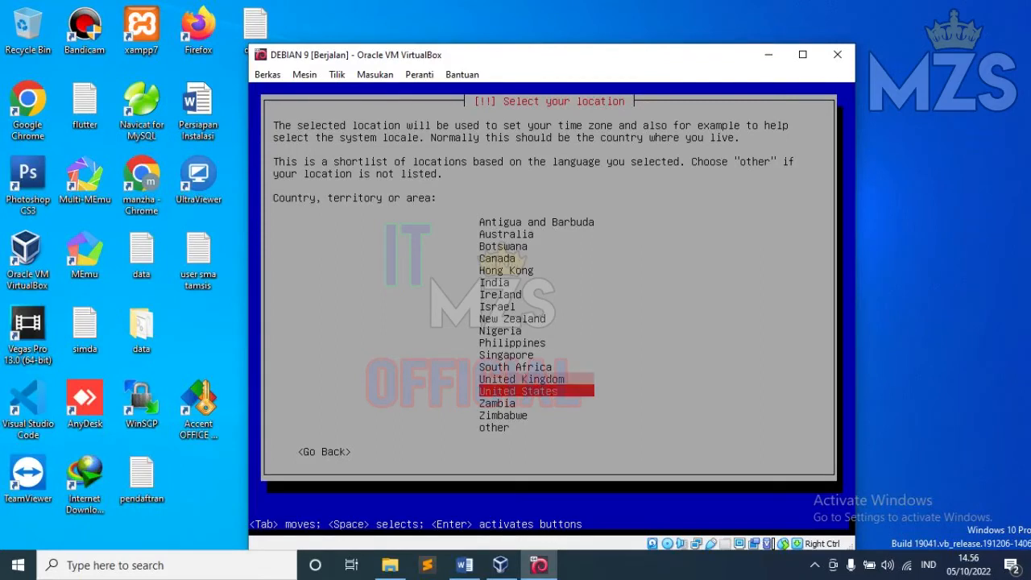
pyautogui.press('Down')
pyautogui.press('Down')
pyautogui.press('Down')
pyautogui.press('Down')
pyautogui.press('Down')
pyautogui.press('Down')
pyautogui.press('Down')
pyautogui.press('Down')
pyautogui.press('Down')
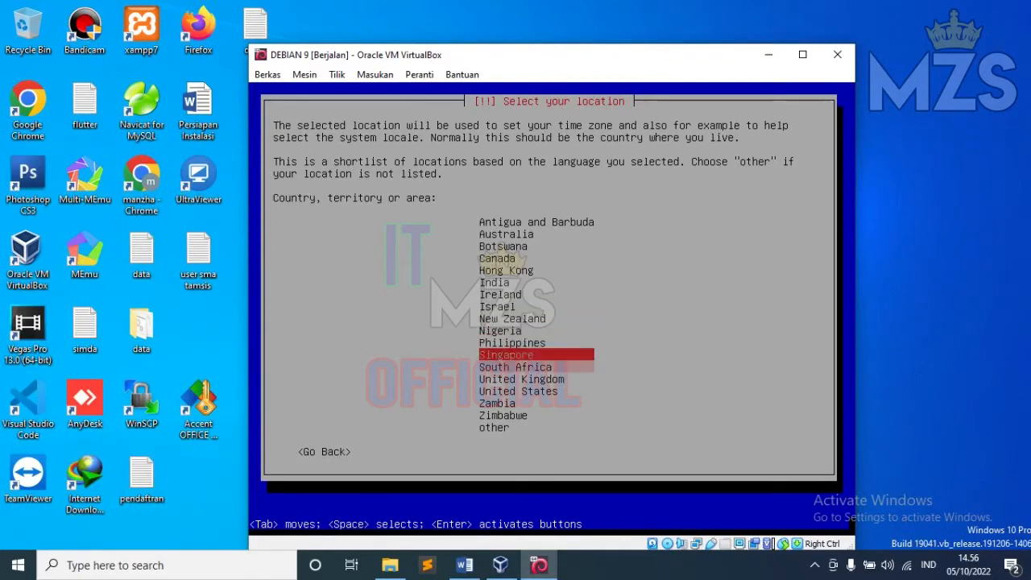
pyautogui.press('Return')
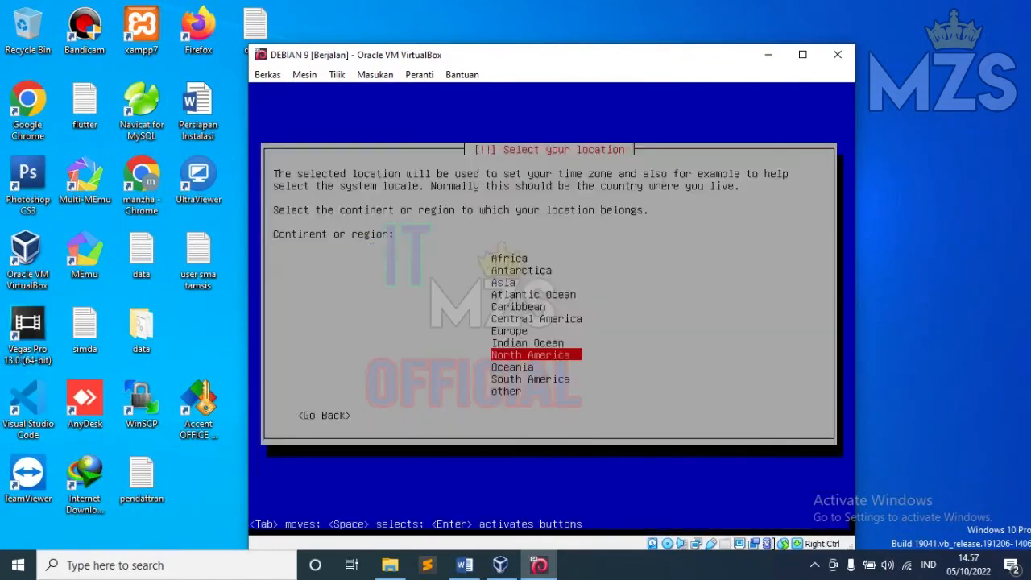
# Step: Select Asia, then Indonesia as the location
pyautogui.press('Up')
pyautogui.press('Up')
pyautogui.press('Up')
pyautogui.press('Up')
pyautogui.press('Up')
pyautogui.press('Up')
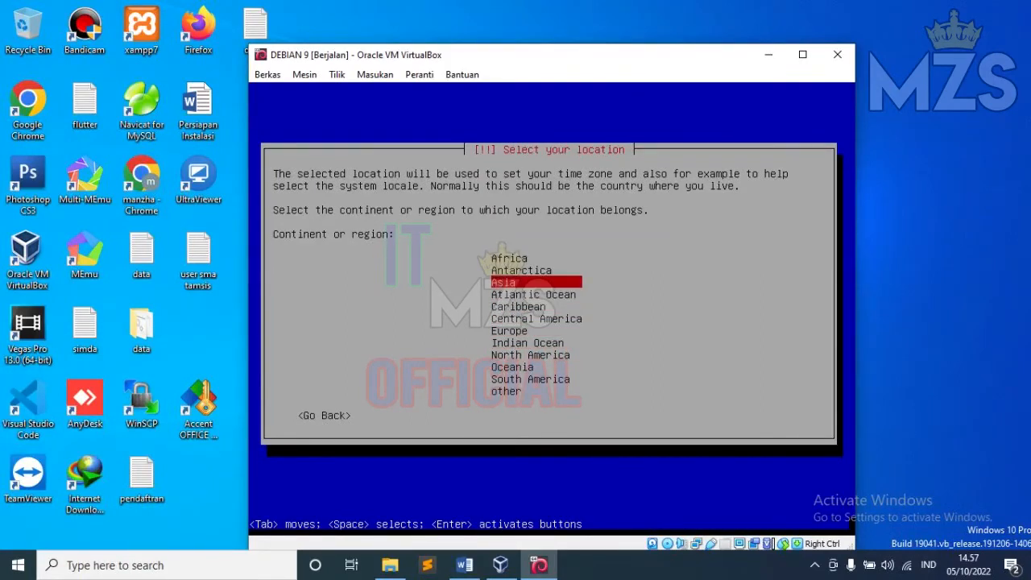
pyautogui.press('Return')
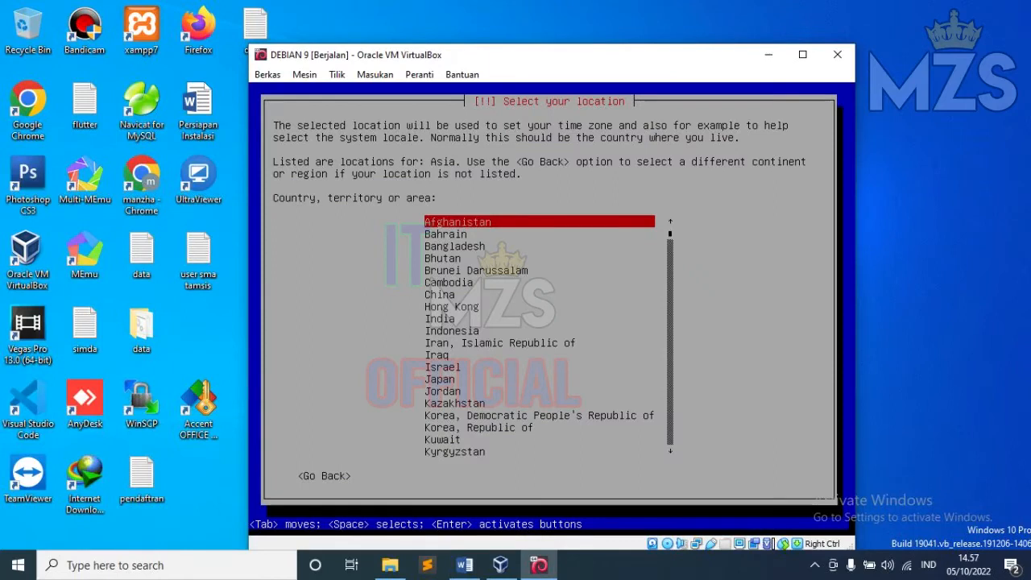
pyautogui.press('Down')
pyautogui.press('Down')
pyautogui.press('Down')
pyautogui.press('Down')
pyautogui.press('Down')
pyautogui.press('Down')
pyautogui.press('Down')
pyautogui.press('Down')
pyautogui.press('Down')
pyautogui.press('Down')
pyautogui.press('Up')
pyautogui.press('Up')
pyautogui.press('Up')
pyautogui.press('Up')
pyautogui.press('Up')
pyautogui.press('Up')
pyautogui.press('Down')
pyautogui.press('Down')
pyautogui.press('Down')
pyautogui.press('Down')
pyautogui.press('Down')
pyautogui.press('Down')
pyautogui.press('Down')
pyautogui.press('Up')
pyautogui.press('Up')
pyautogui.press('Up')
pyautogui.press('Up')
pyautogui.press('Up')
pyautogui.press('Up')
pyautogui.press('Up')
pyautogui.press('Up')
pyautogui.press('Up')
pyautogui.press('Up')
pyautogui.press('Up')
pyautogui.press('Down')
pyautogui.press('Down')
pyautogui.press('Down')
pyautogui.press('Down')
pyautogui.press('Down')
pyautogui.press('Down')
pyautogui.press('Down')
pyautogui.press('Down')
pyautogui.press('Down')
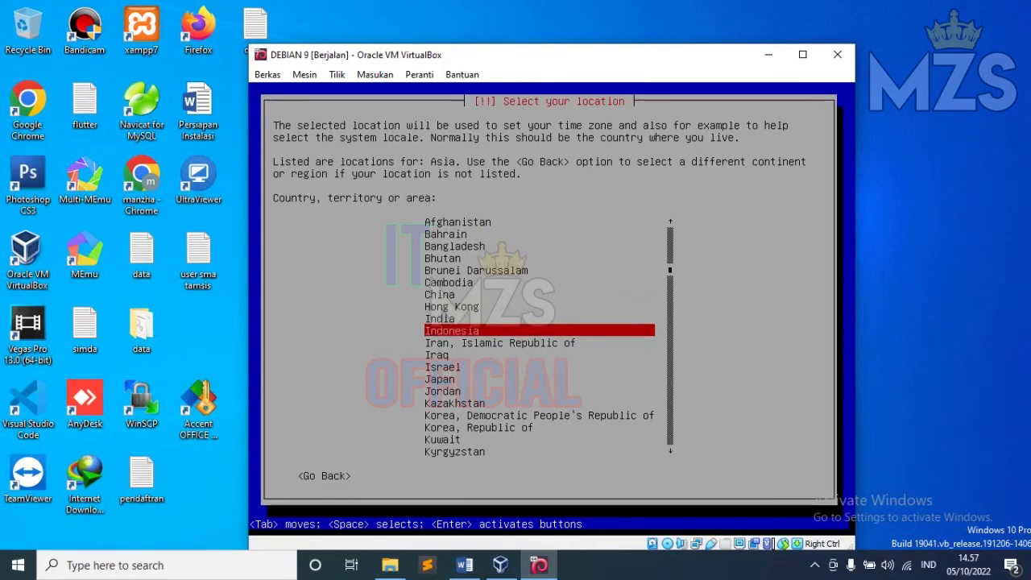
pyautogui.press('Return')
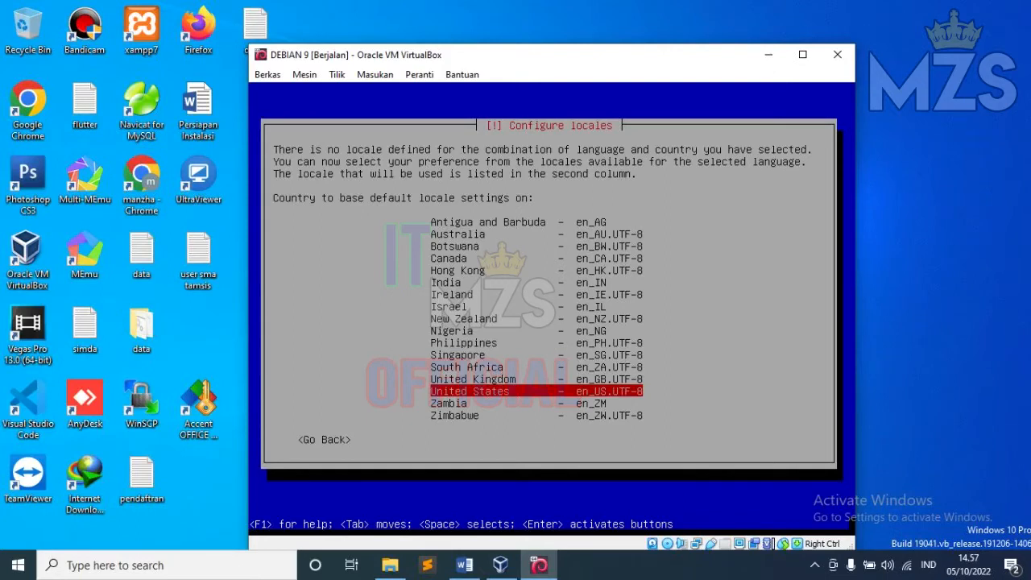
# Step: Accept the en_US.UTF-8 locale and the American English keymap
pyautogui.press('Return')
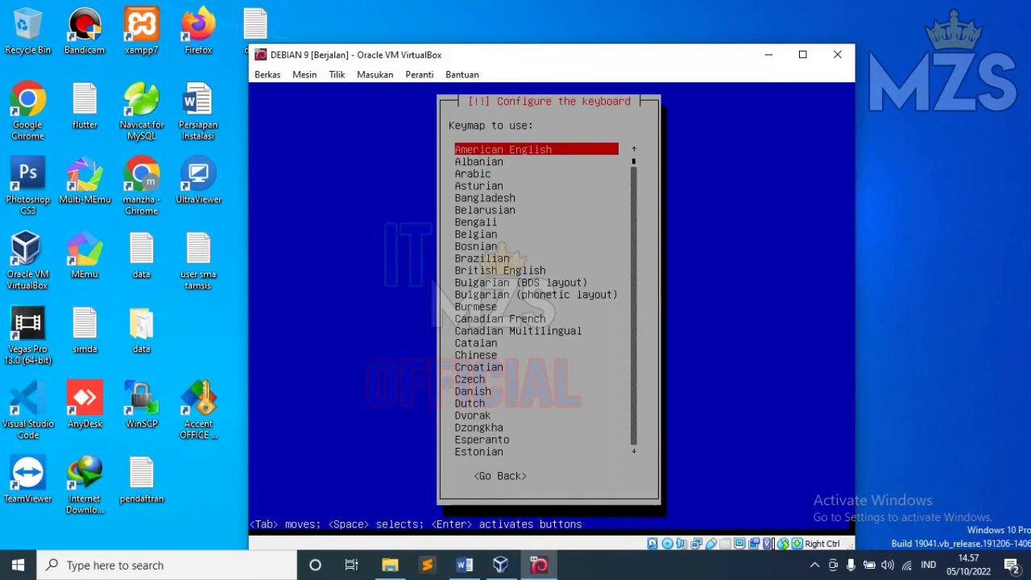
pyautogui.press('Return')
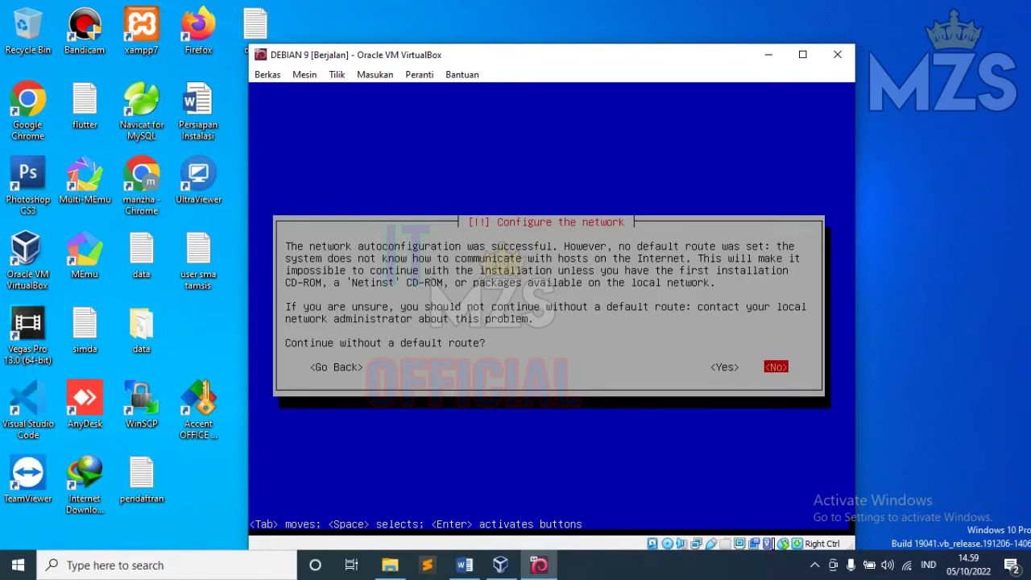
# Step: Decline continuing without a default route and choose manual network configuration
pyautogui.press('Return')
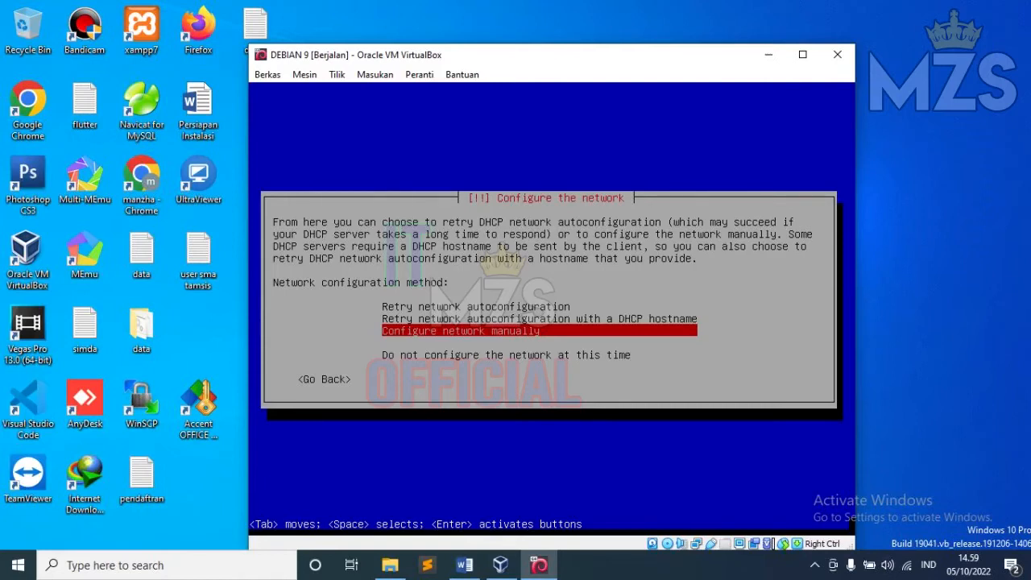
pyautogui.press('Return')
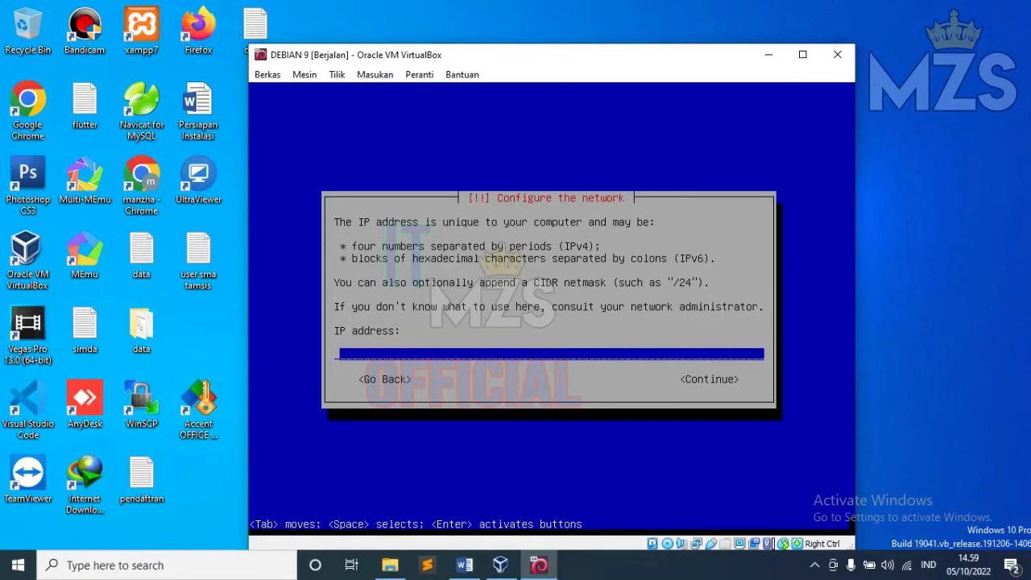
pyautogui.click(464, 564)
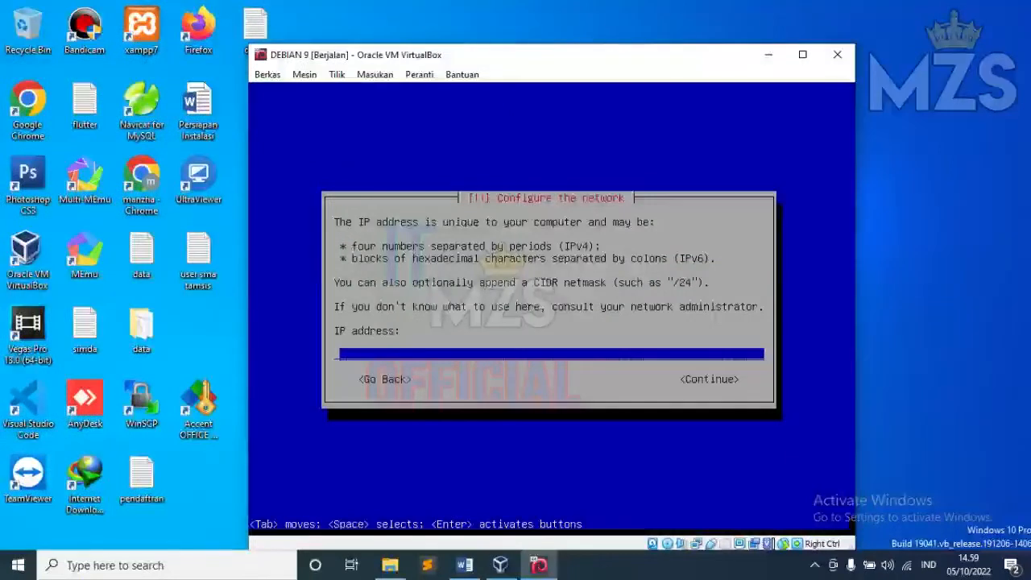
# Step: Set the IP address to 192.168.200.1/24 and the gateway to 192.168.200.1
pyautogui.write('192.168.200.1/24')
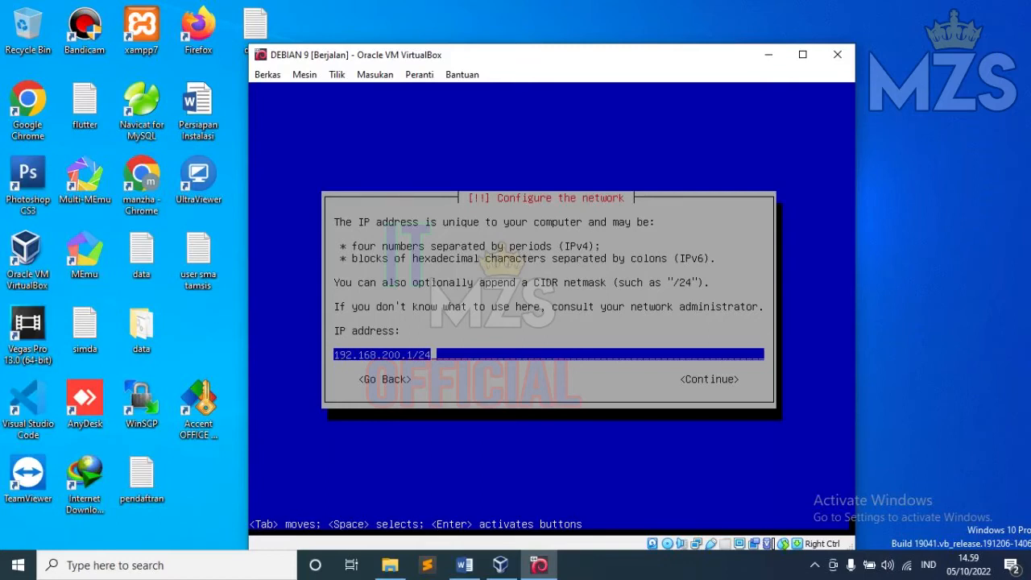
pyautogui.press('Return')
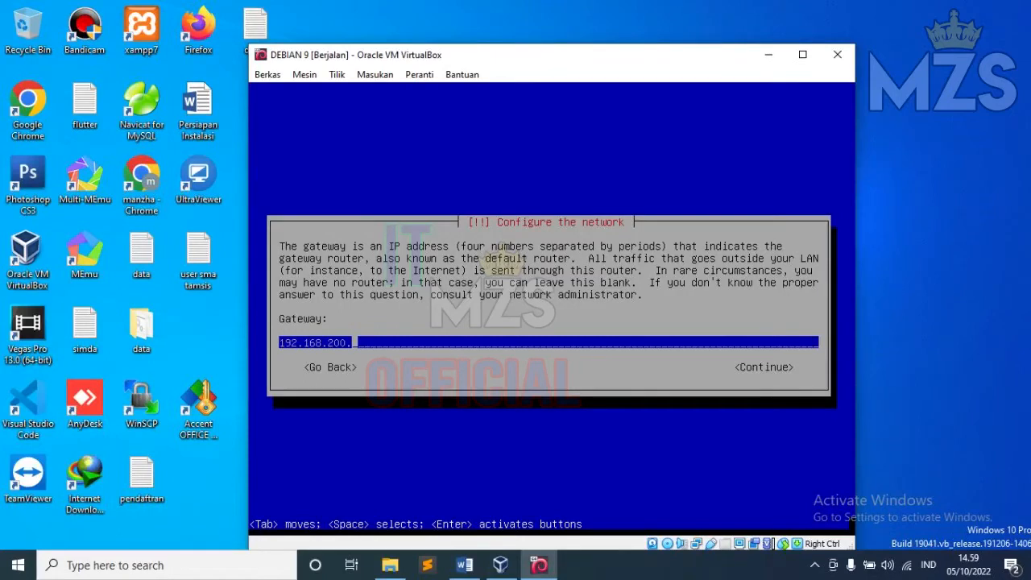
pyautogui.write('1')
pyautogui.click(465, 564)
pyautogui.press('Return')
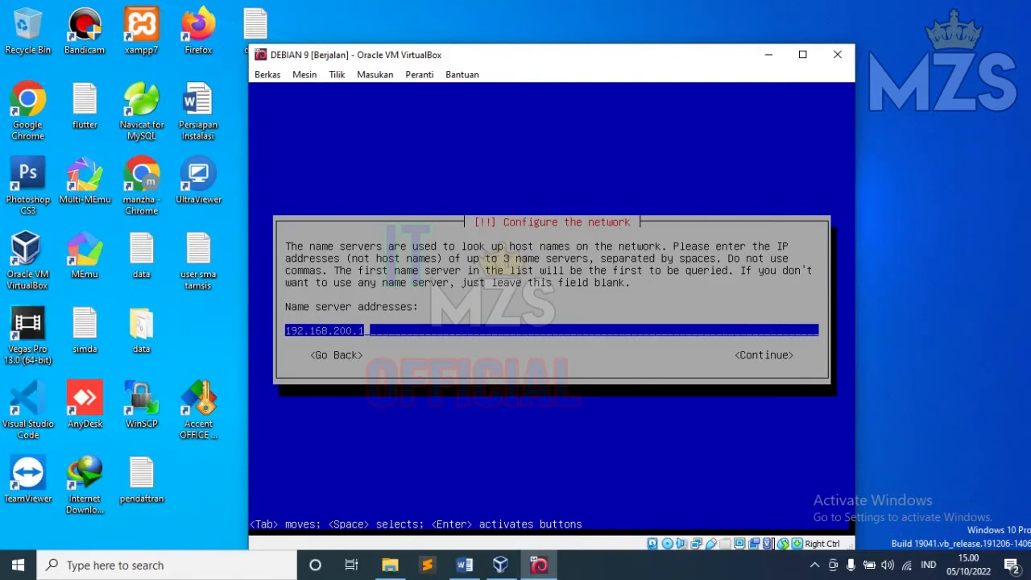
# Step: Keep 192.168.200.1 as the name server address
pyautogui.press('Return')
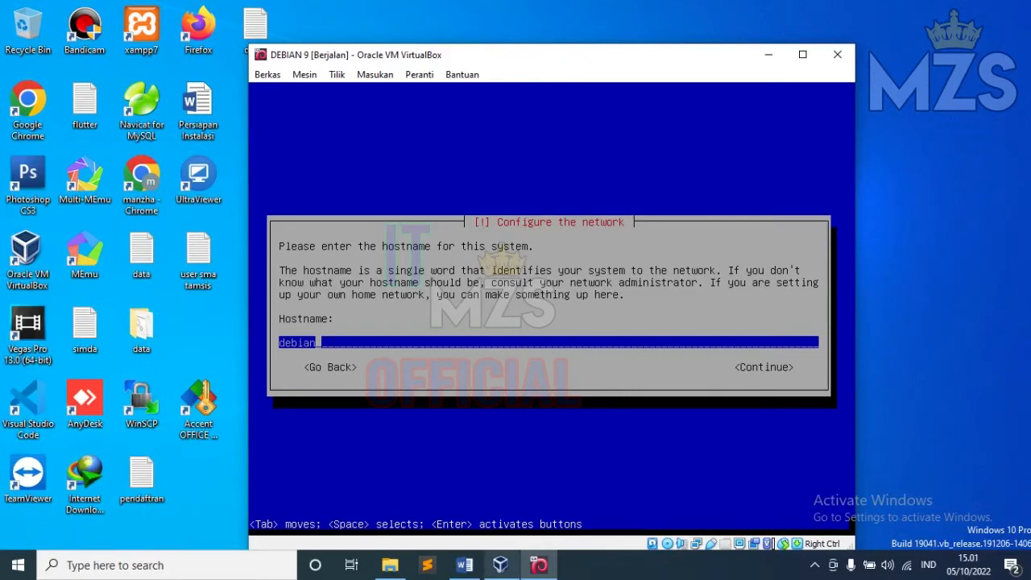
# Step: Change the hostname from debian to server
pyautogui.click(464, 565)
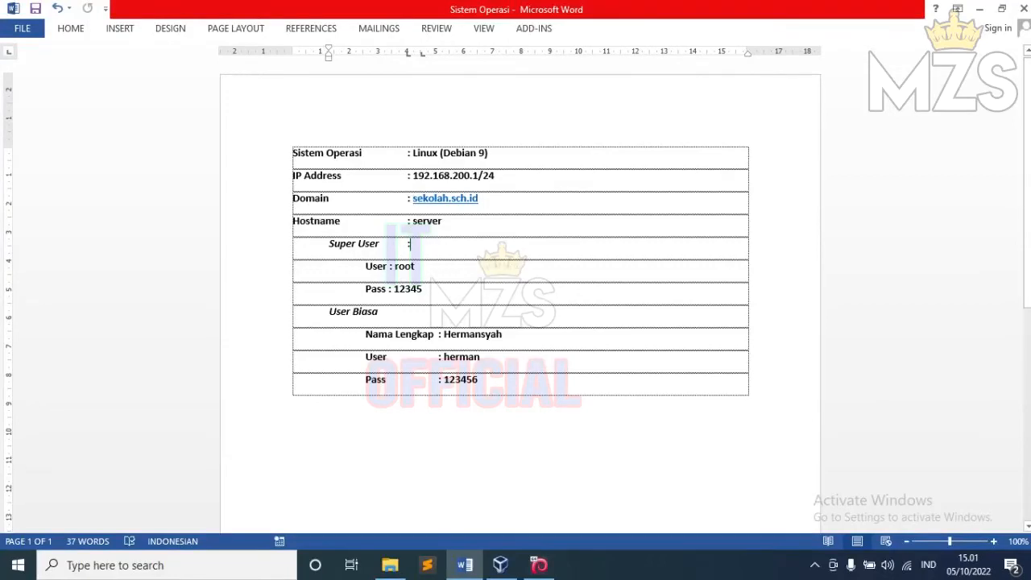
pyautogui.click(979, 8)
pyautogui.press('BackSpace')
pyautogui.press('BackSpace')
pyautogui.press('BackSpace')
pyautogui.press('BackSpace')
pyautogui.press('BackSpace')
pyautogui.press('BackSpace')
pyautogui.write('server')
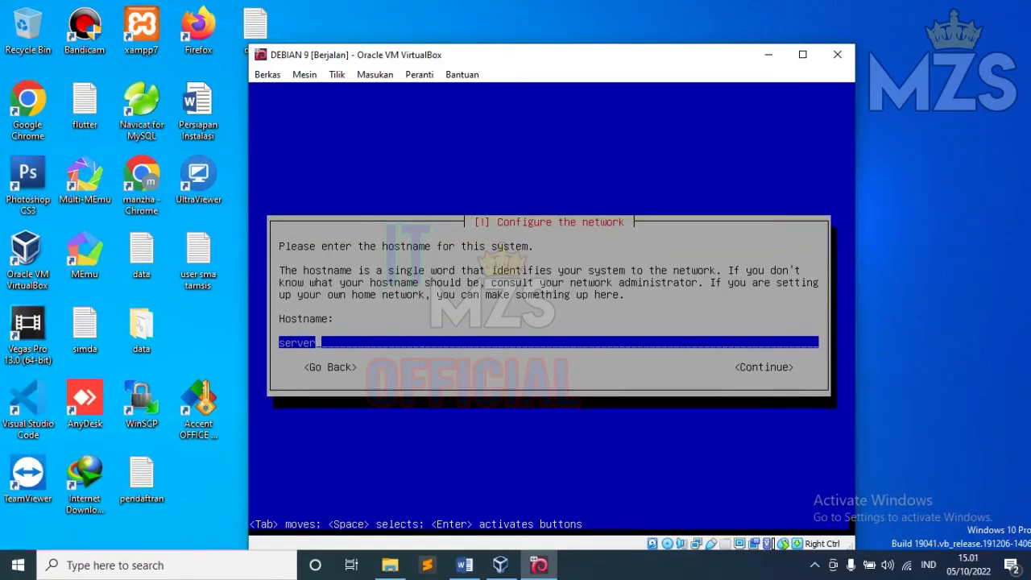
pyautogui.press('Return')
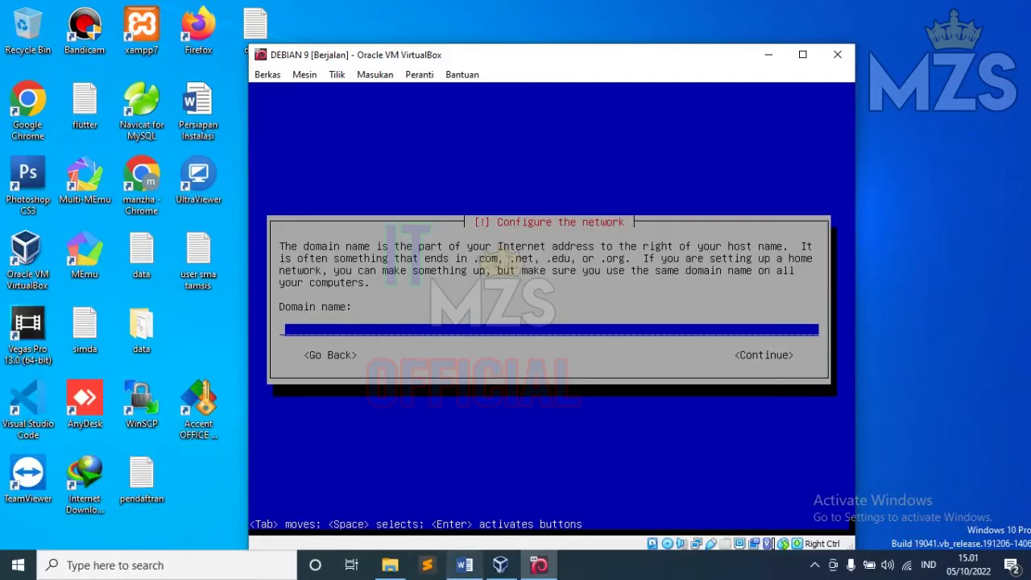
# Step: Set the domain name to sekolah.sch.id
pyautogui.click(464, 565)
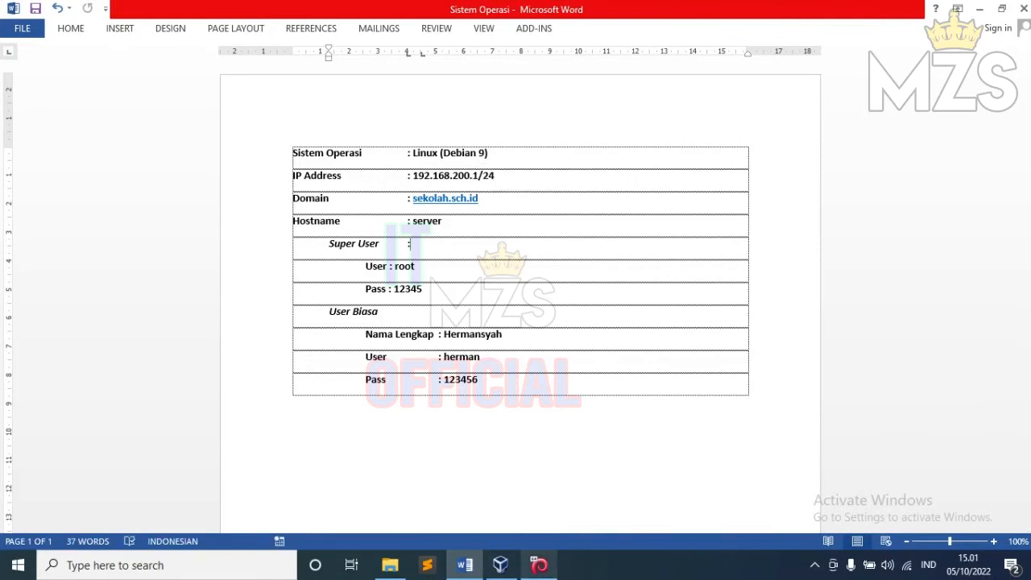
pyautogui.click(539, 565)
pyautogui.write('se')
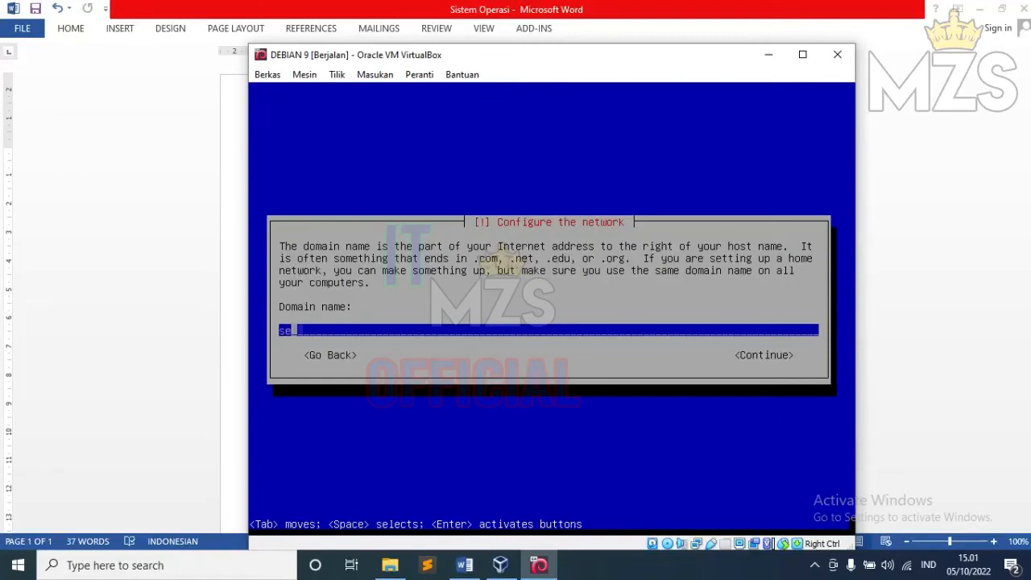
pyautogui.write('kolah.sch.id')
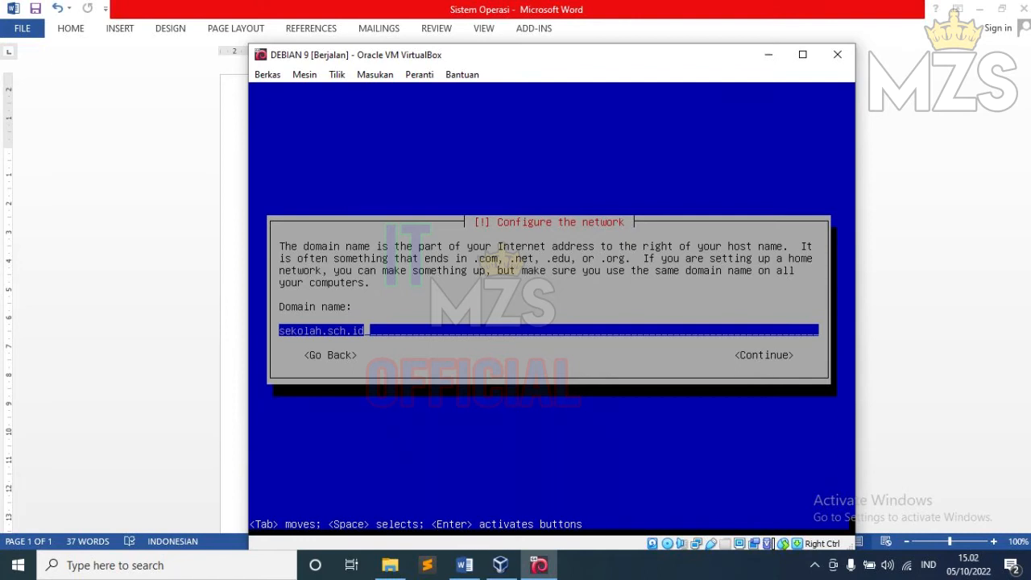
pyautogui.press('Return')
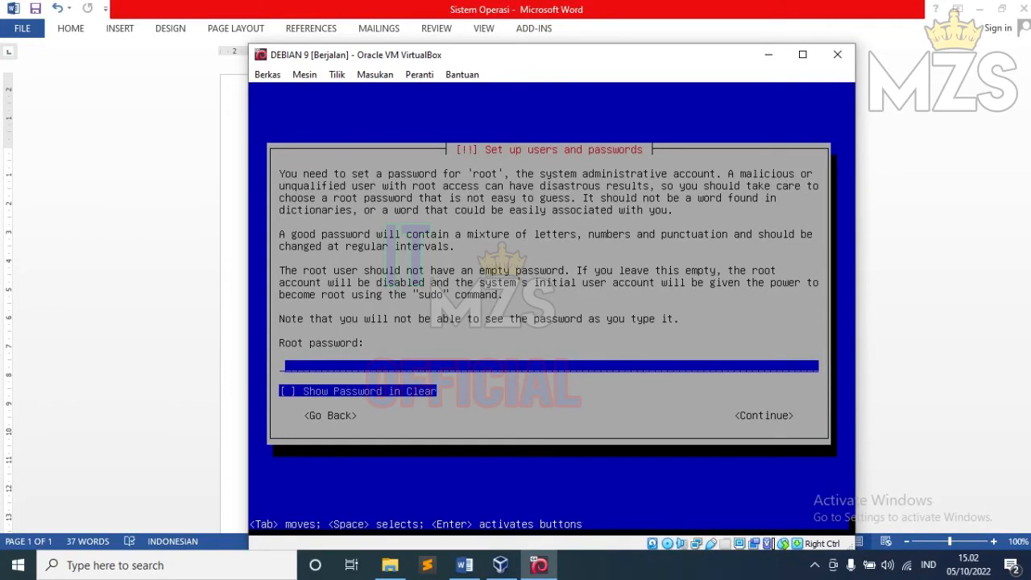
# Step: Enter the root password and retype it to confirm
pyautogui.click(465, 565)
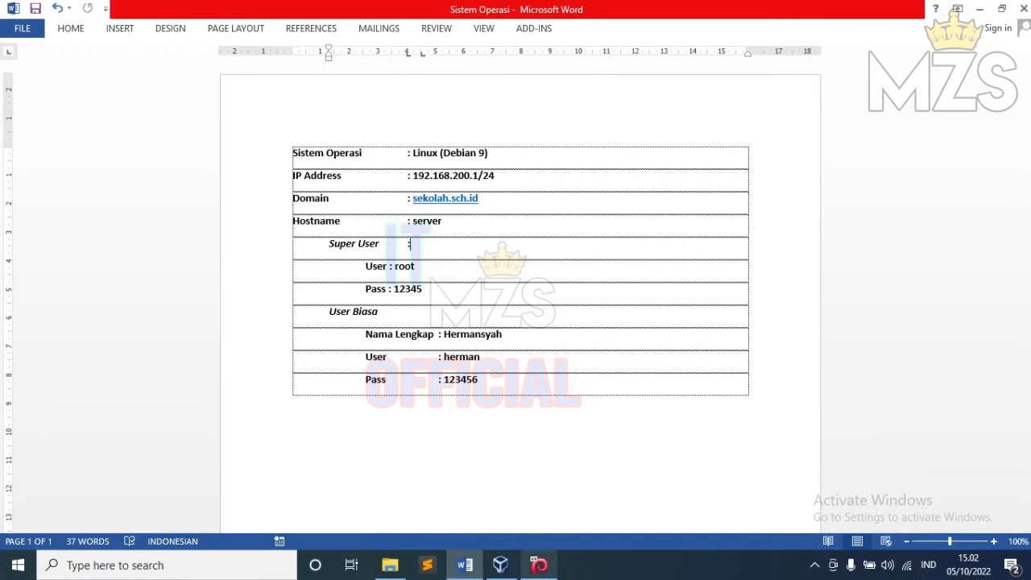
pyautogui.click(539, 565)
pyautogui.write('12345')
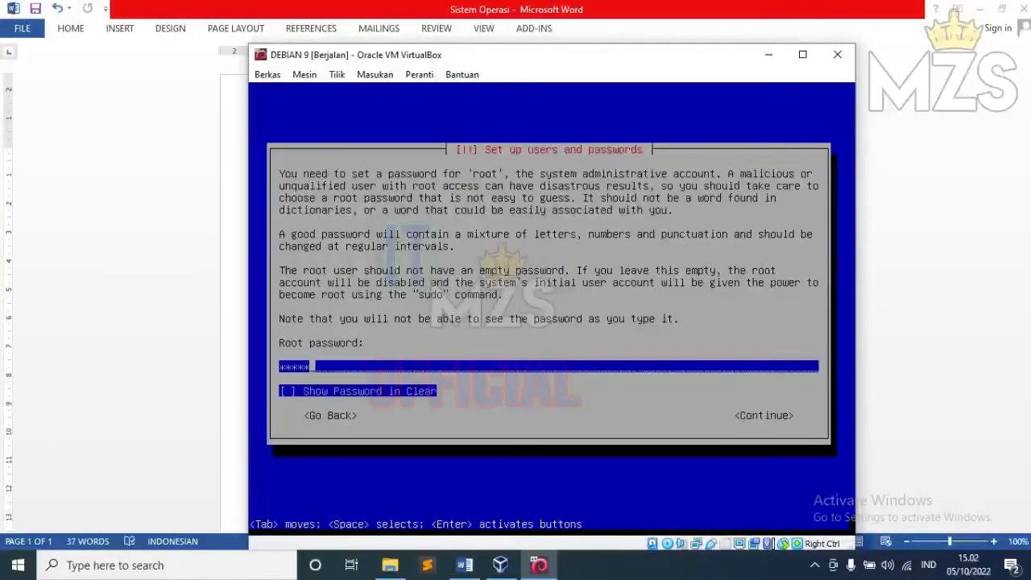
pyautogui.press('Return')
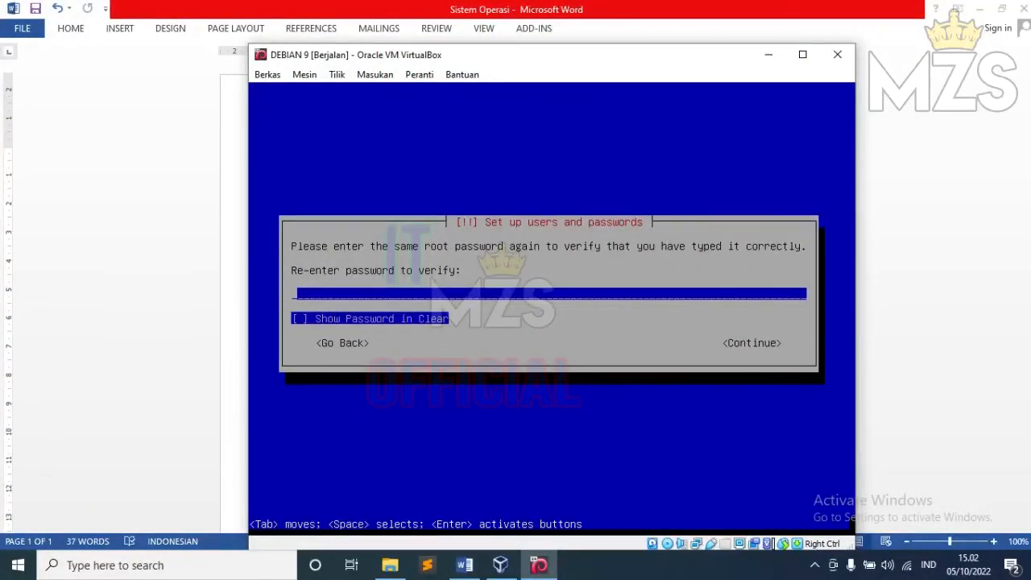
pyautogui.write('12345')
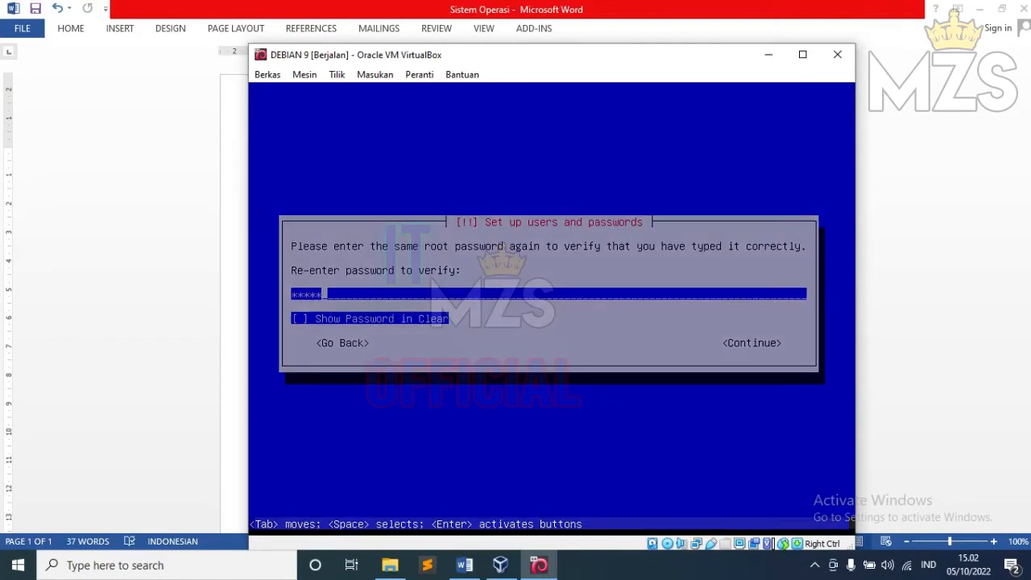
pyautogui.press('Return')
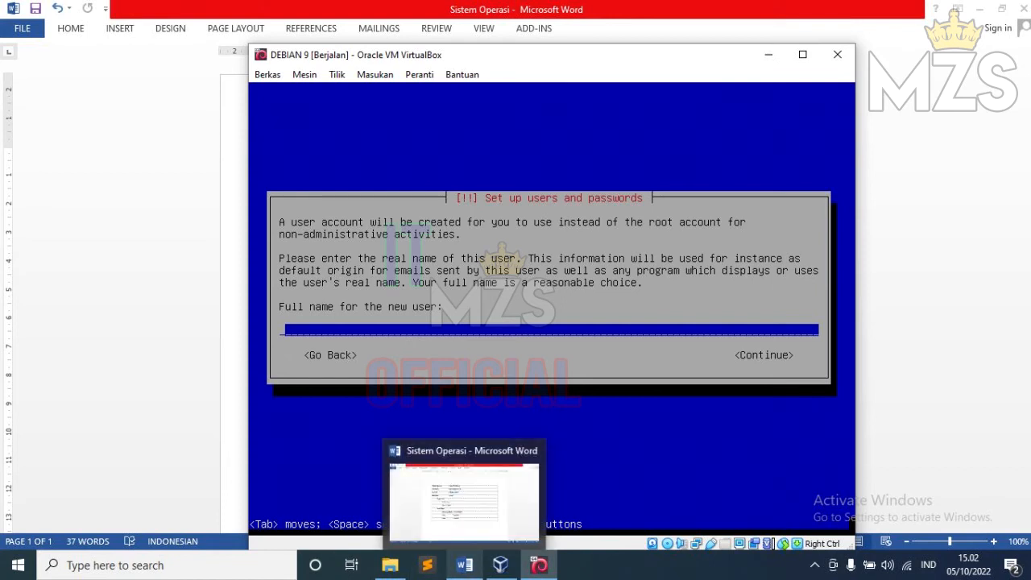
# Step: Enter the new user's full name
pyautogui.click(464, 565)
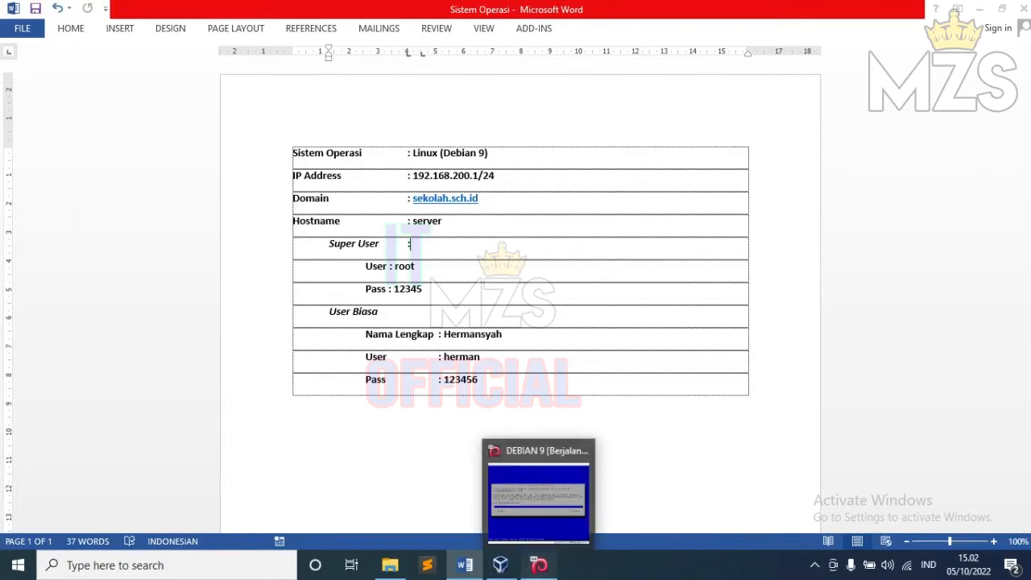
pyautogui.click(538, 565)
pyautogui.write('Hermansyah')
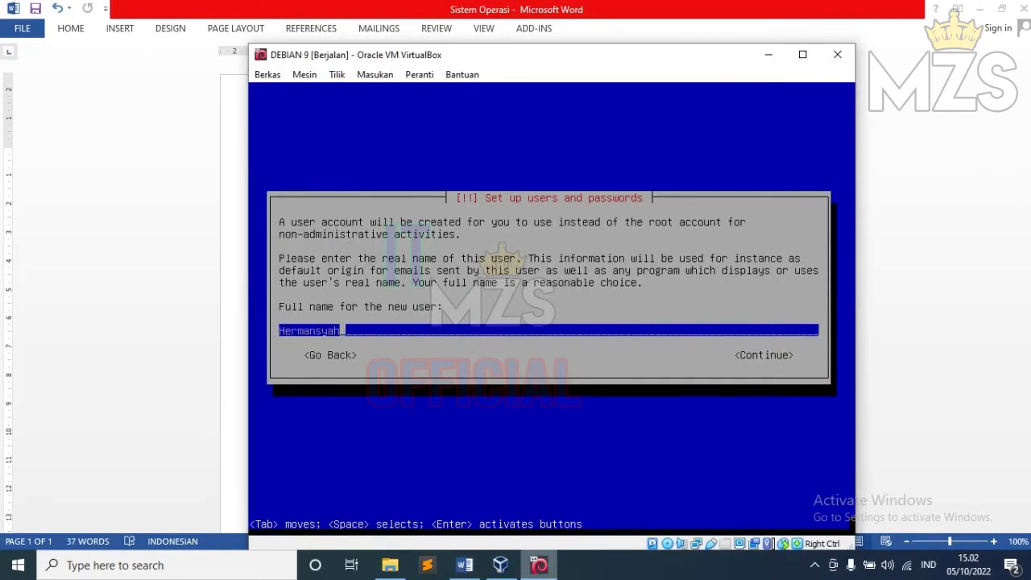
pyautogui.press('Return')
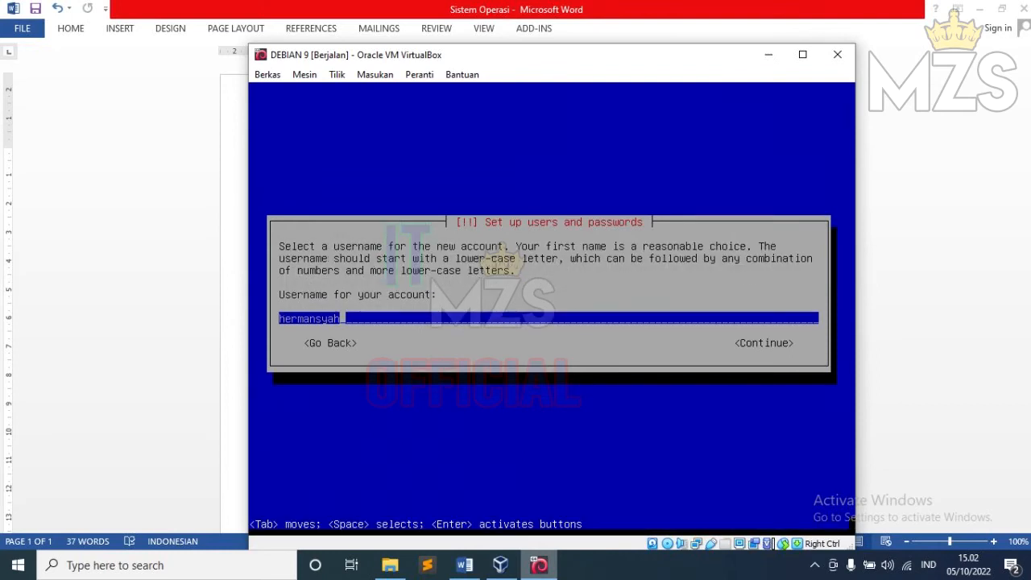
# Step: Replace the suggested username with a shortened one
pyautogui.click(465, 565)
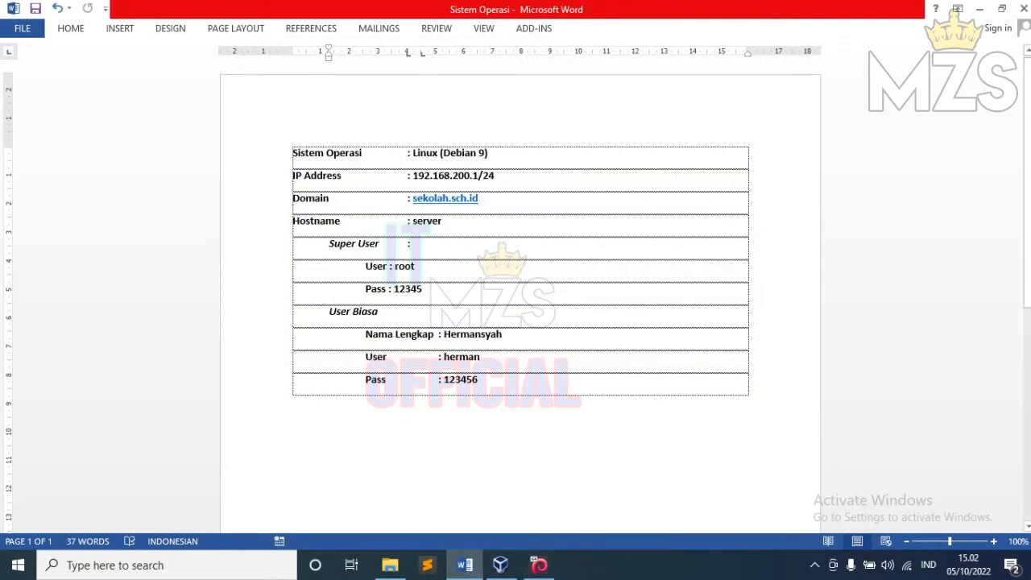
pyautogui.click(539, 565)
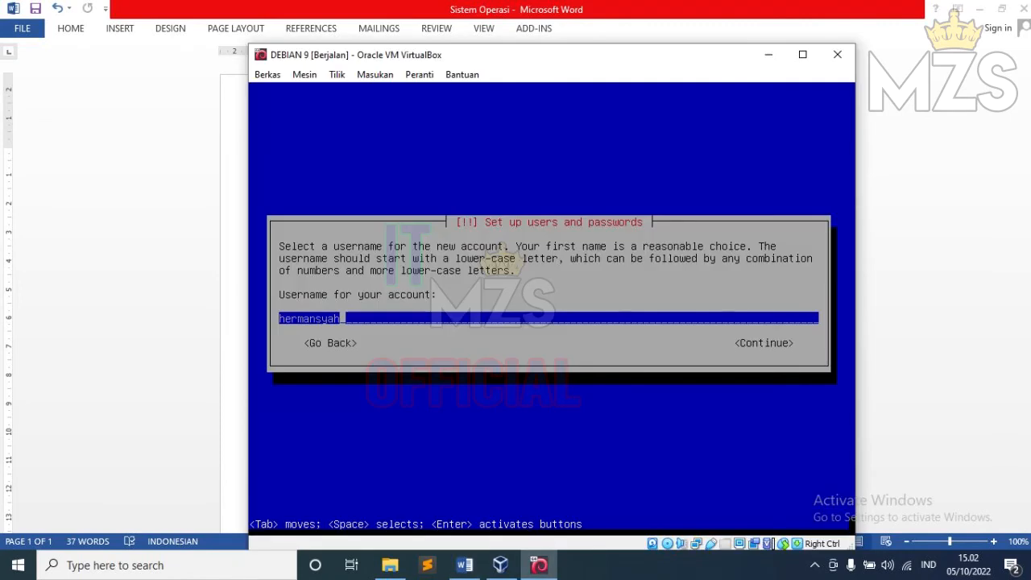
pyautogui.press('BackSpace')
pyautogui.press('BackSpace')
pyautogui.press('BackSpace')
pyautogui.press('BackSpace')
pyautogui.press('BackSpace')
pyautogui.press('BackSpace')
pyautogui.press('BackSpace')
pyautogui.press('BackSpace')
pyautogui.press('BackSpace')
pyautogui.press('BackSpace')
pyautogui.write('herman')
pyautogui.press('Return')
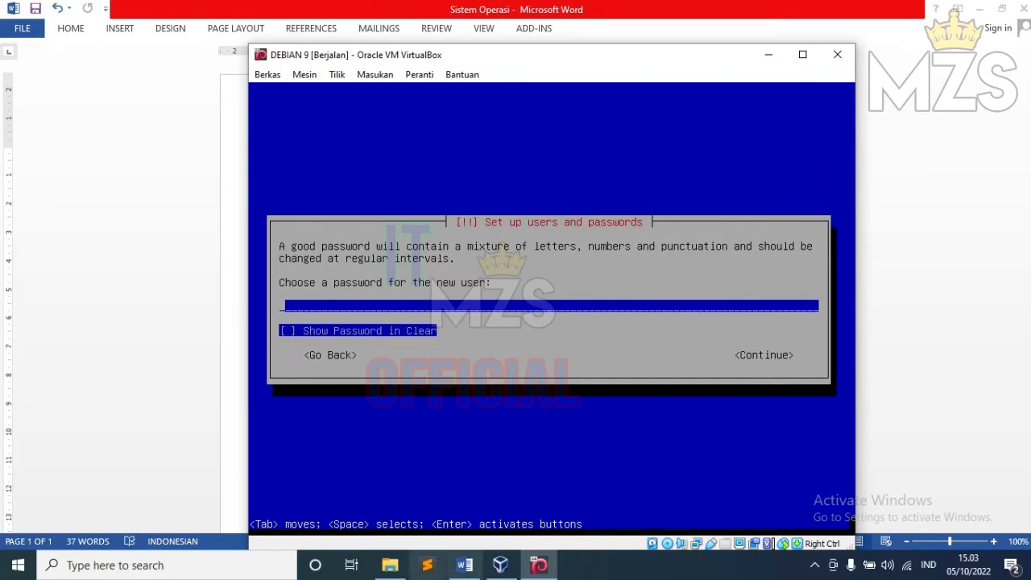
# Step: Set the new user's password and retype it to confirm
pyautogui.click(464, 565)
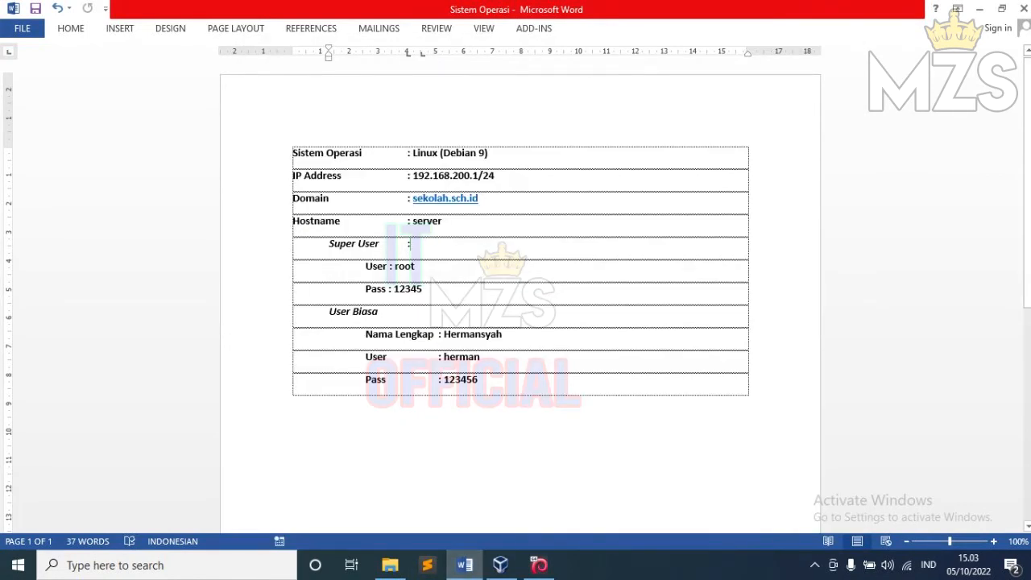
pyautogui.click(538, 566)
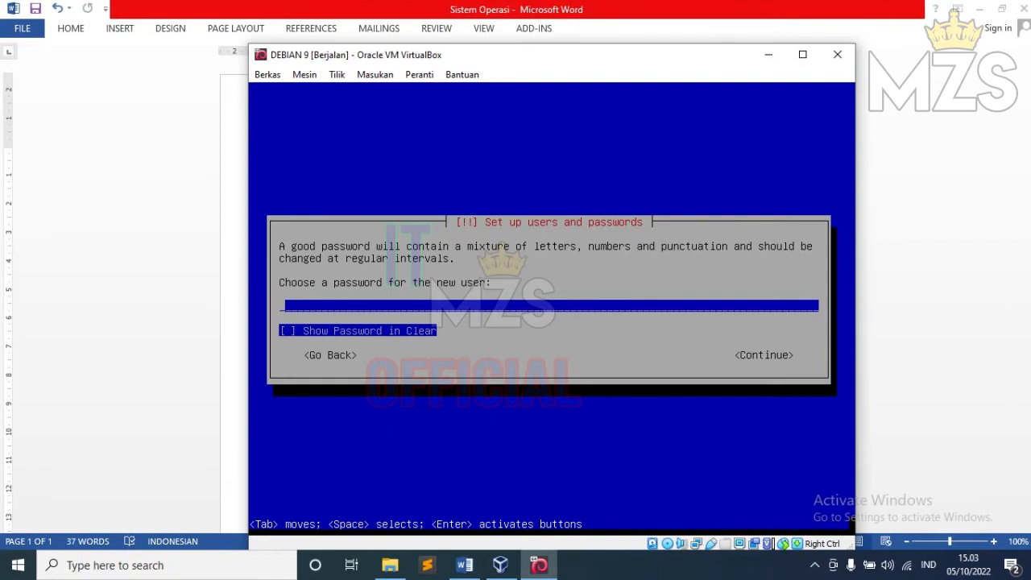
pyautogui.write('******')
pyautogui.press('Return')
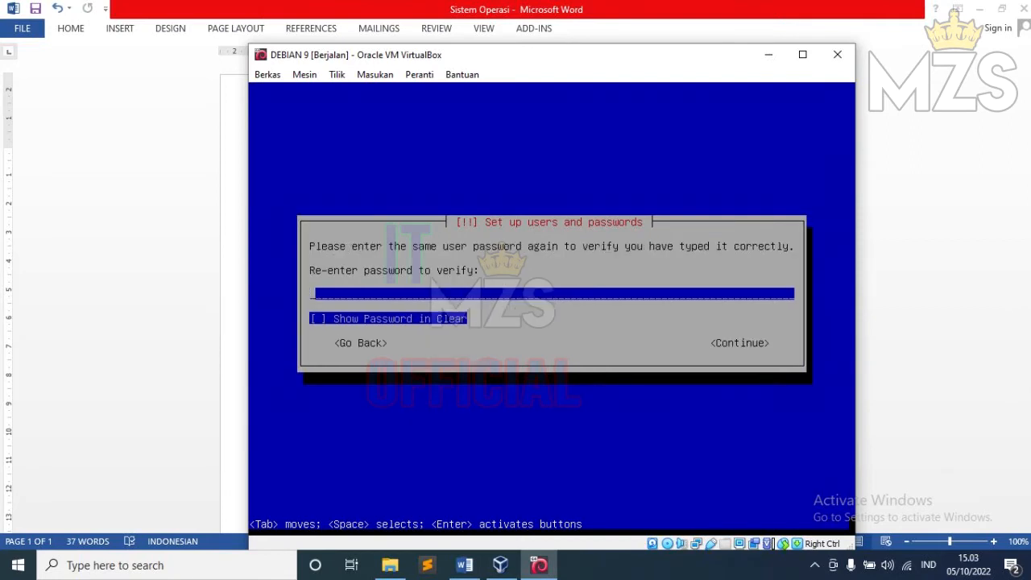
pyautogui.write('******')
pyautogui.press('Return')
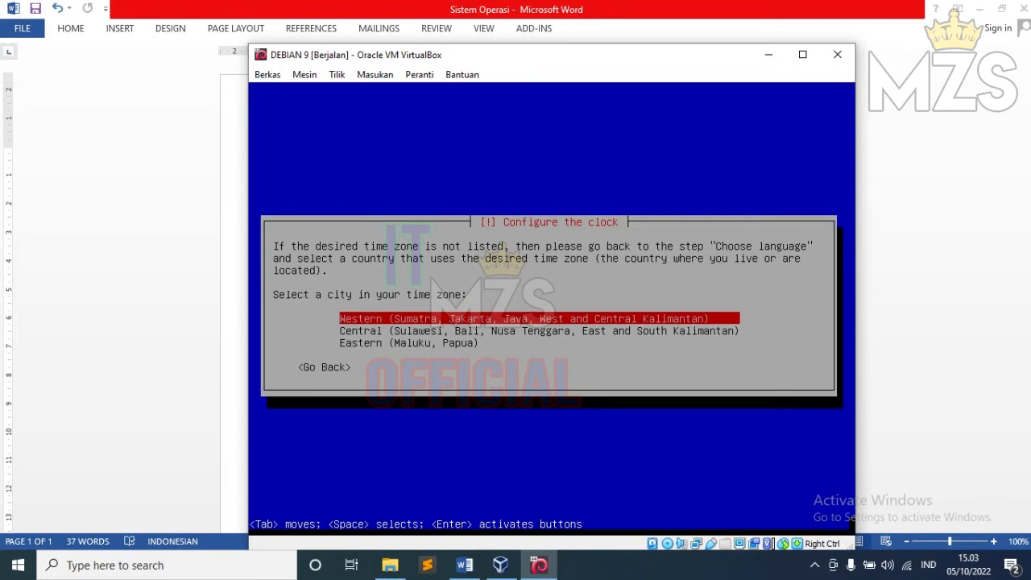
# Step: Choose Western as the Debian clock's time zone and return to the installer window
pyautogui.press('Down')
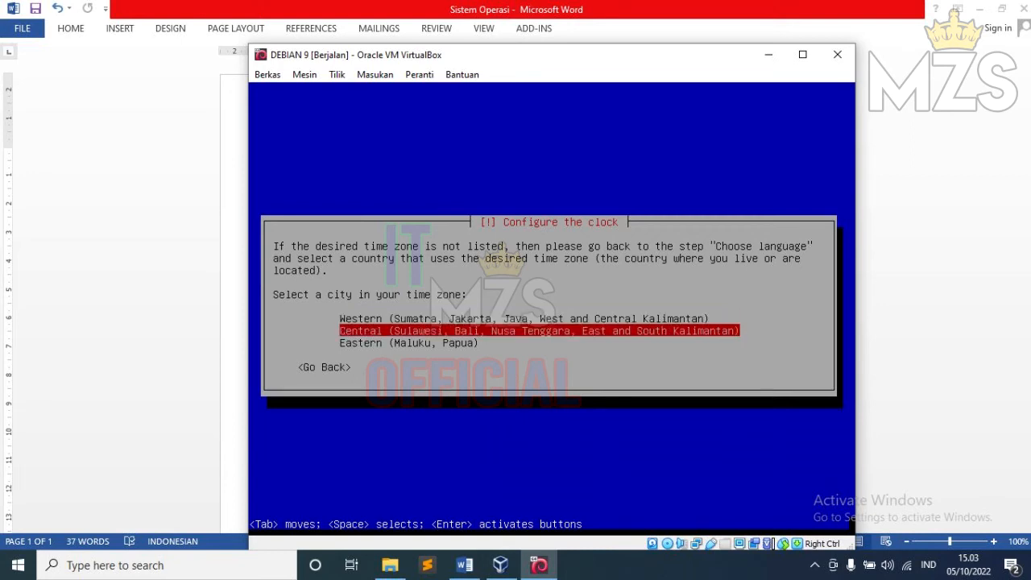
pyautogui.press('Up')
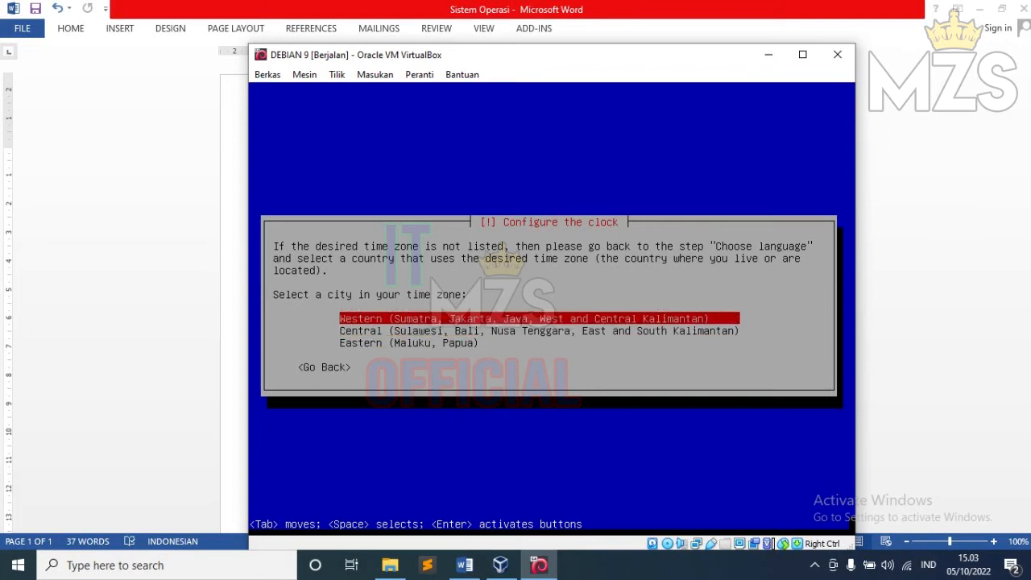
pyautogui.press('Down')
pyautogui.press('Down')
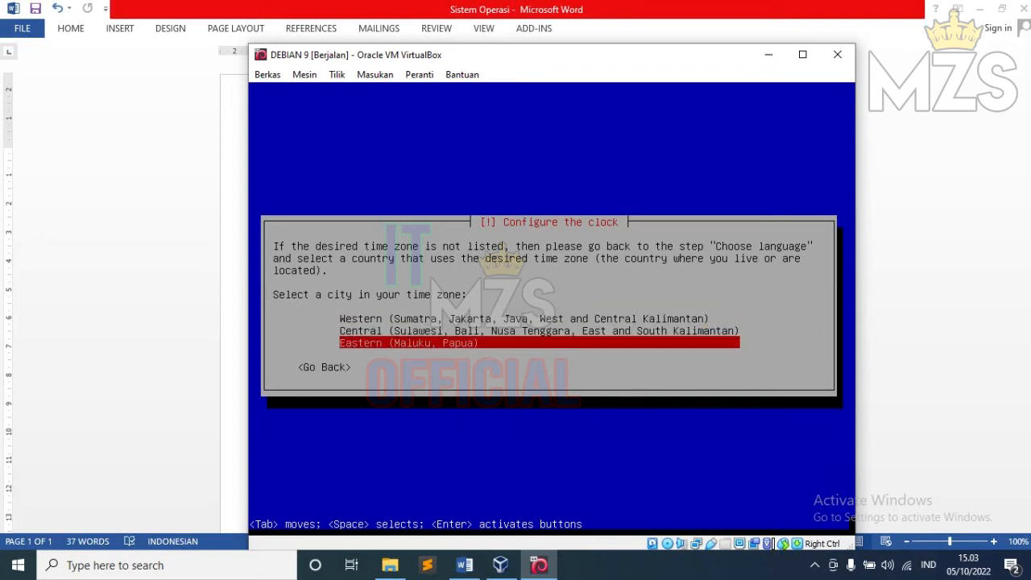
pyautogui.press('Up')
pyautogui.press('Up')
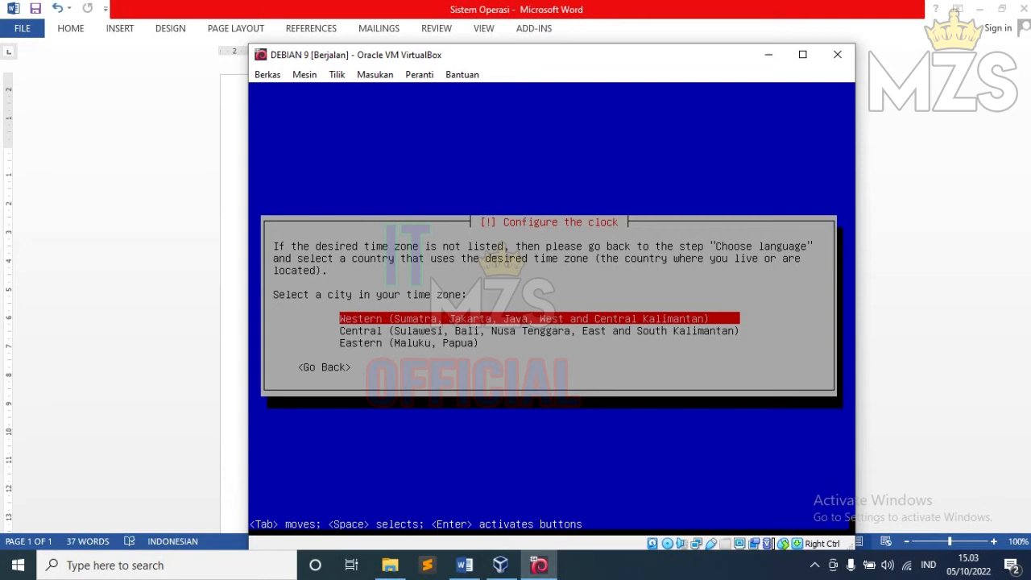
pyautogui.press('Return')
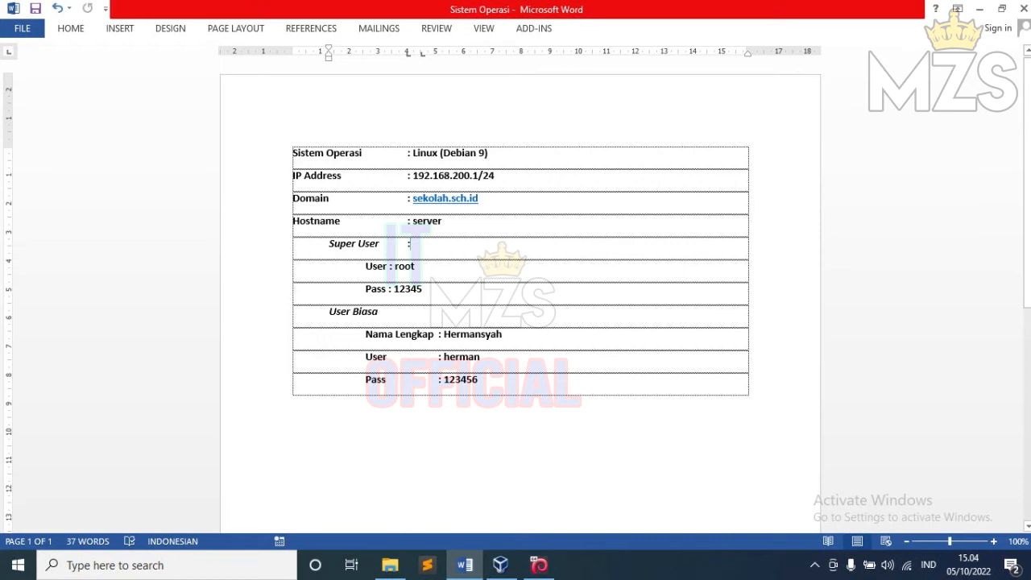
pyautogui.click(539, 565)
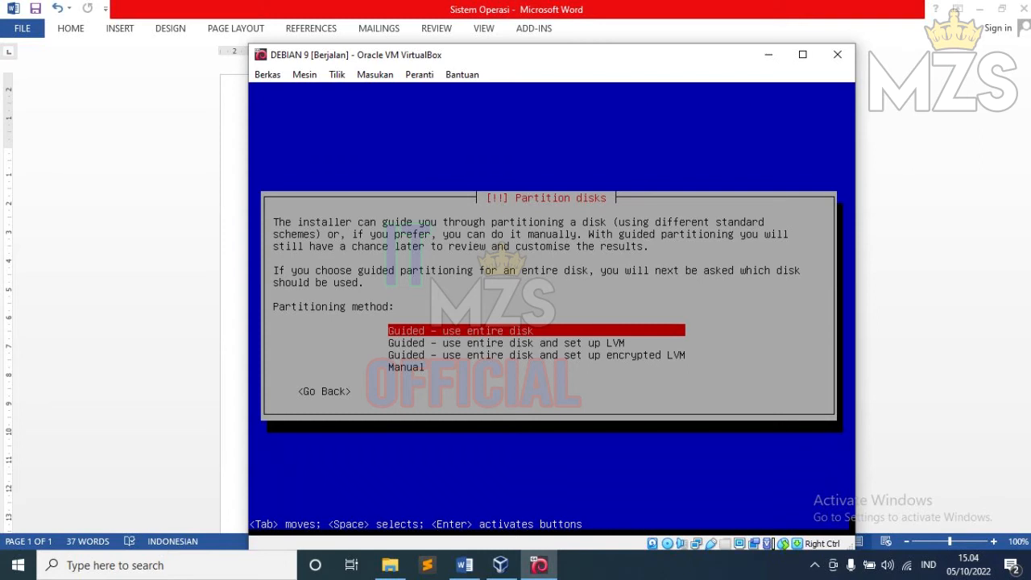
# Step: Use guided partitioning of the entire 8.6 GB disk with all files in one partition
pyautogui.press('Return')
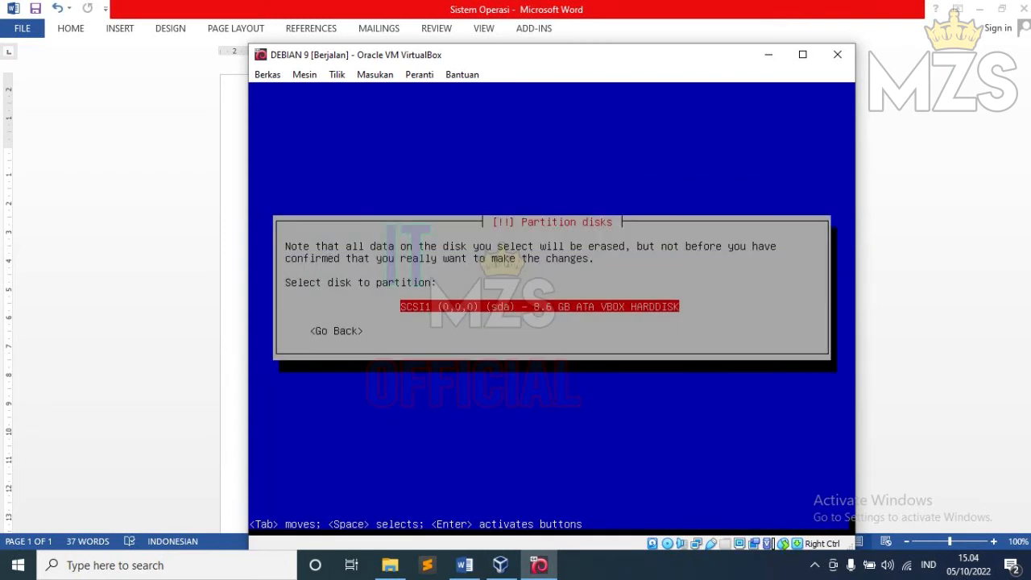
pyautogui.press('Return')
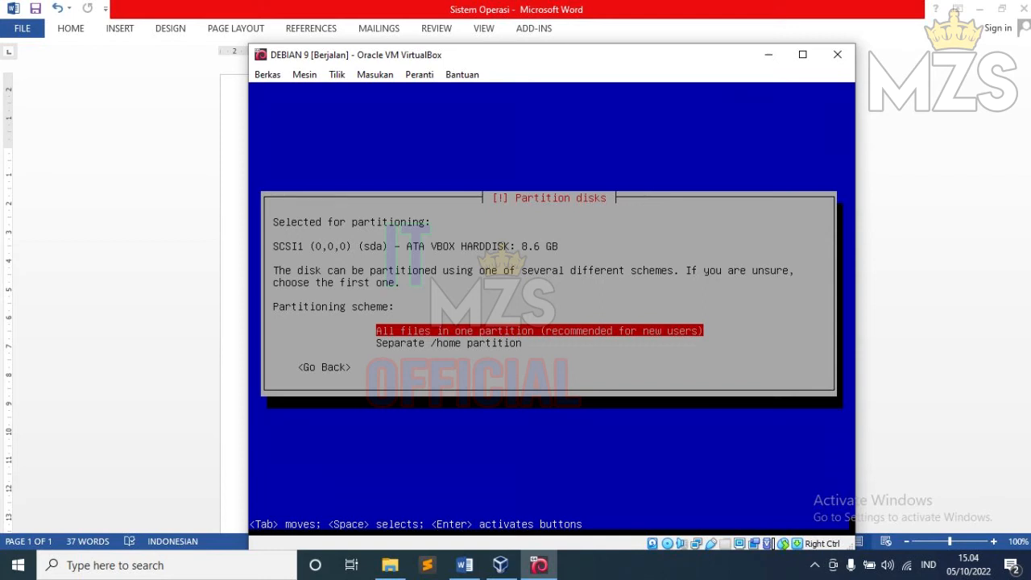
pyautogui.press('Return')
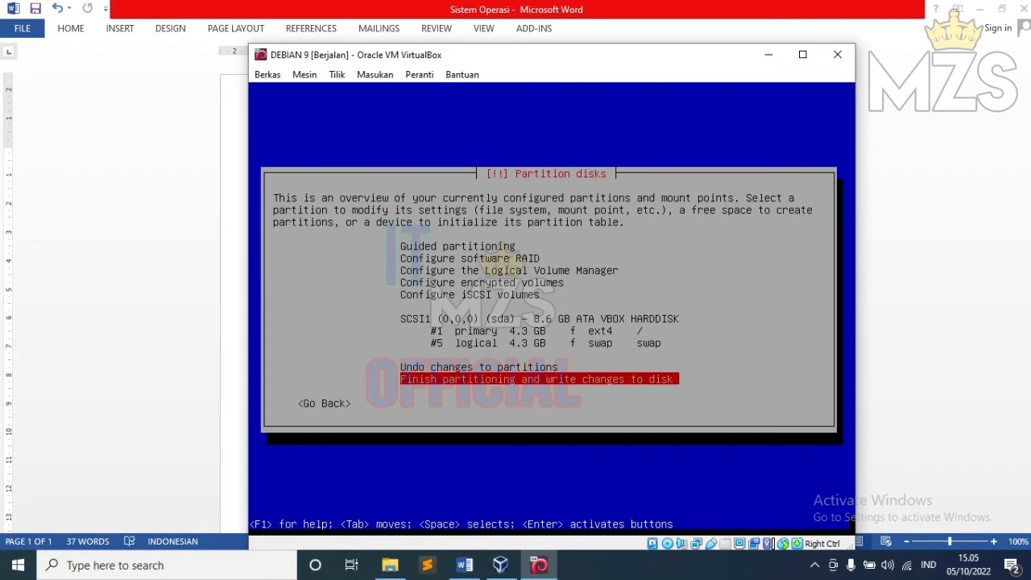
# Step: Finish partitioning and confirm Yes to writing the changes to disk
pyautogui.press('Return')
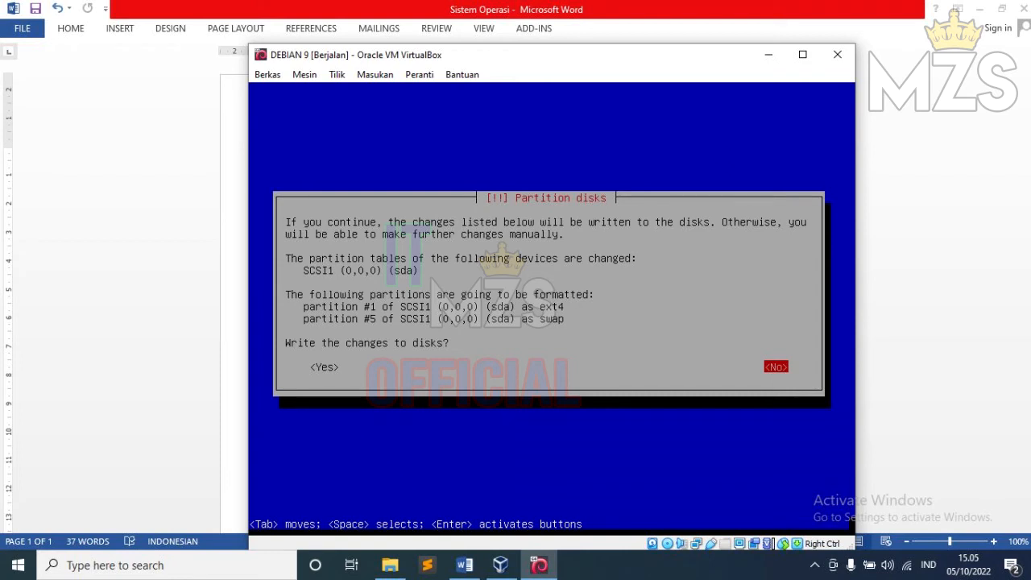
pyautogui.press('Tab')
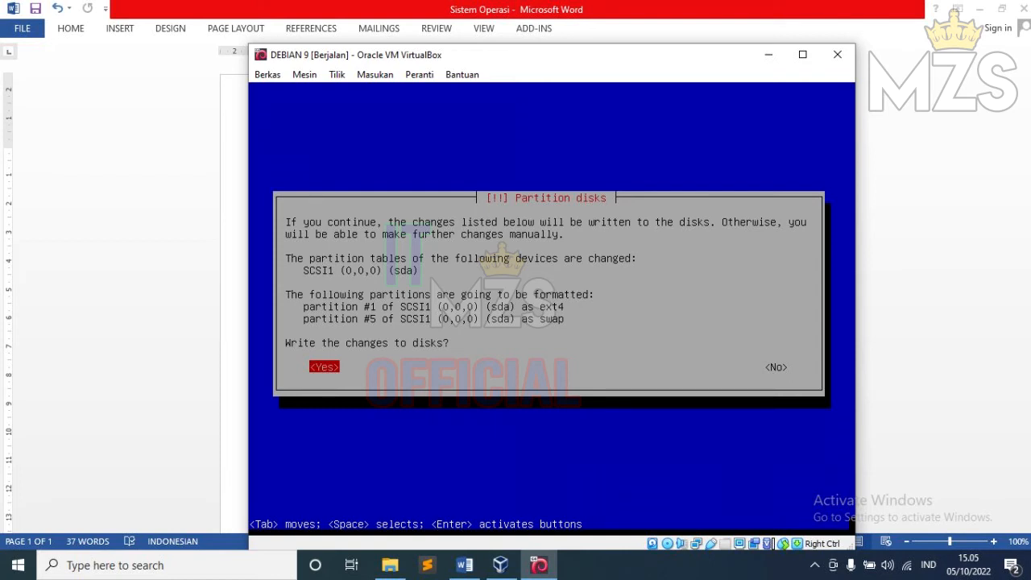
pyautogui.press('Return')
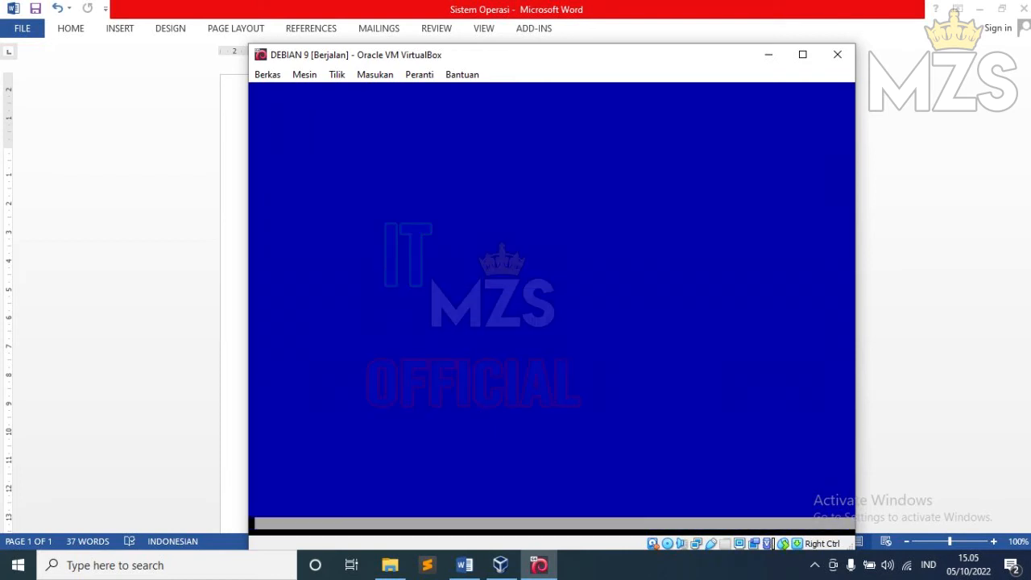
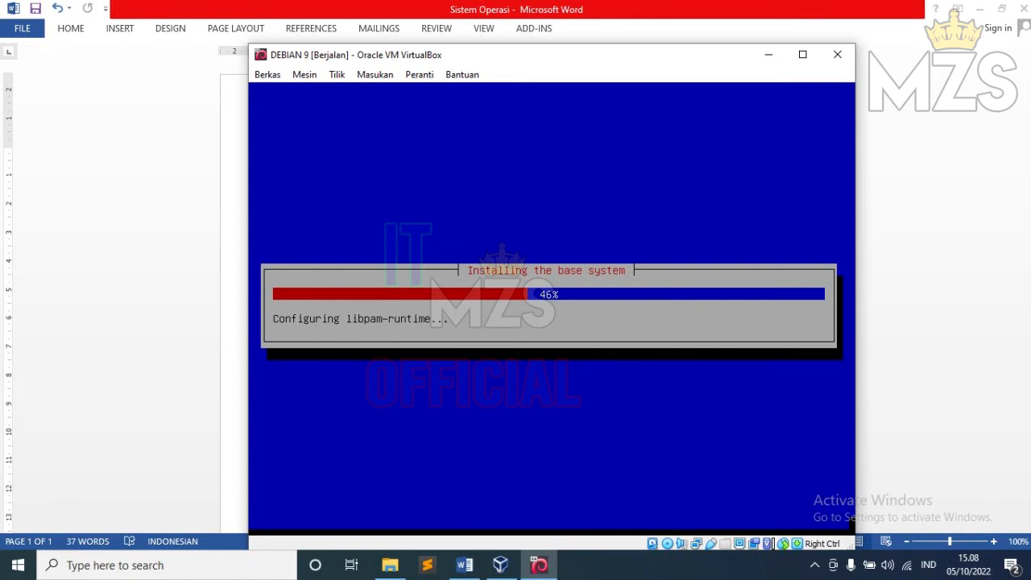
# Step: Move the VM window up-left and let the base system install until 'Scan another CD or DVD?' appears
pyautogui.moveTo(551, 55); pyautogui.dragTo(527, 35)
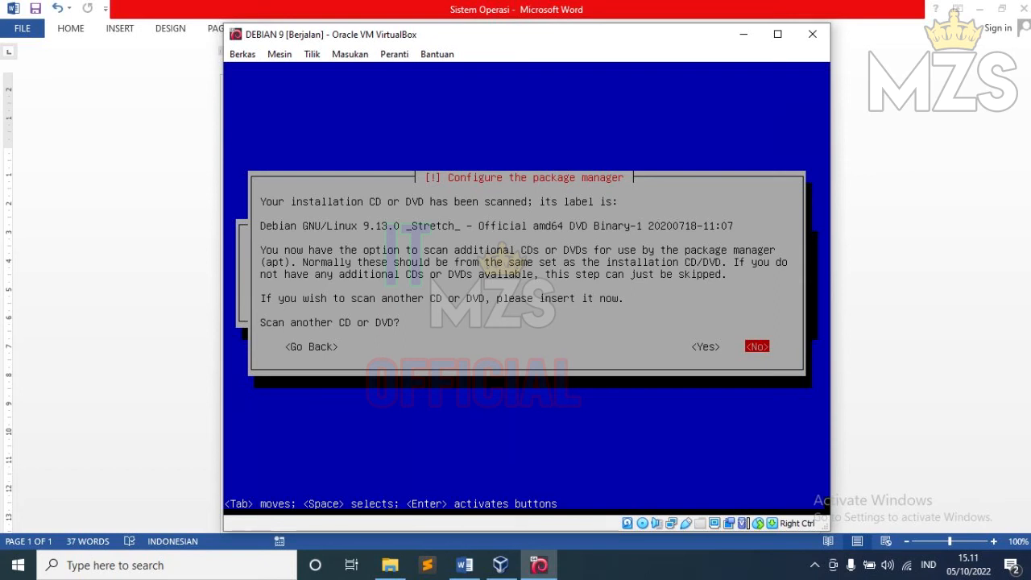
# Step: Answer No to scanning another CD or DVD and No to using a network mirror
pyautogui.press('Return')
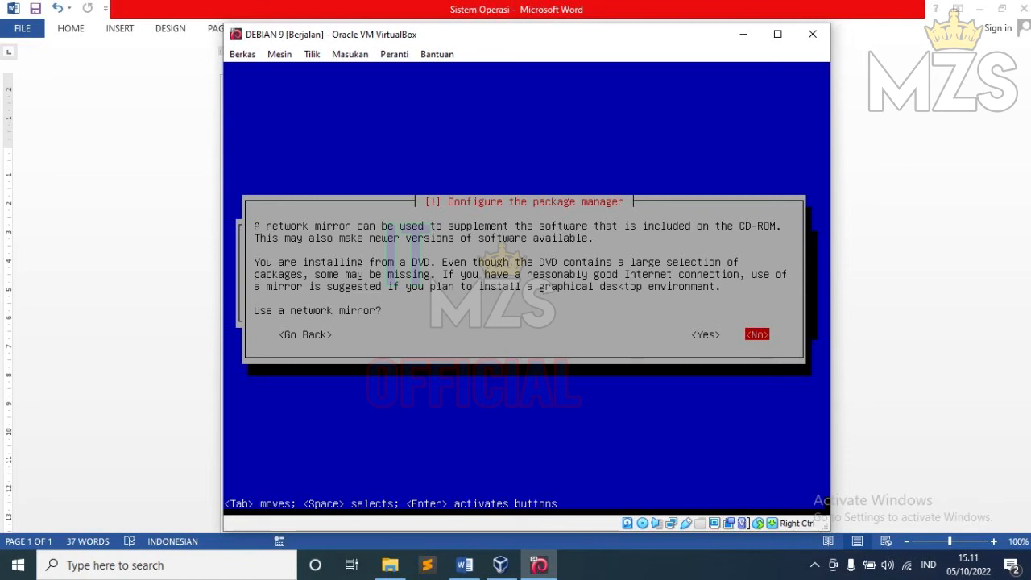
pyautogui.press('Return')
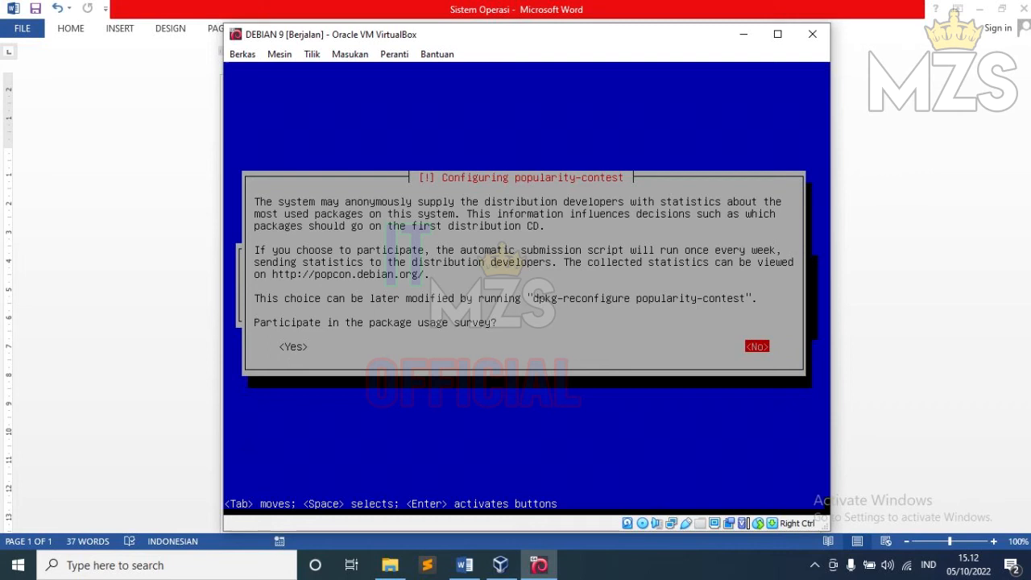
# Step: Answer No to the package usage survey and wait for Software selection
pyautogui.press('Return')
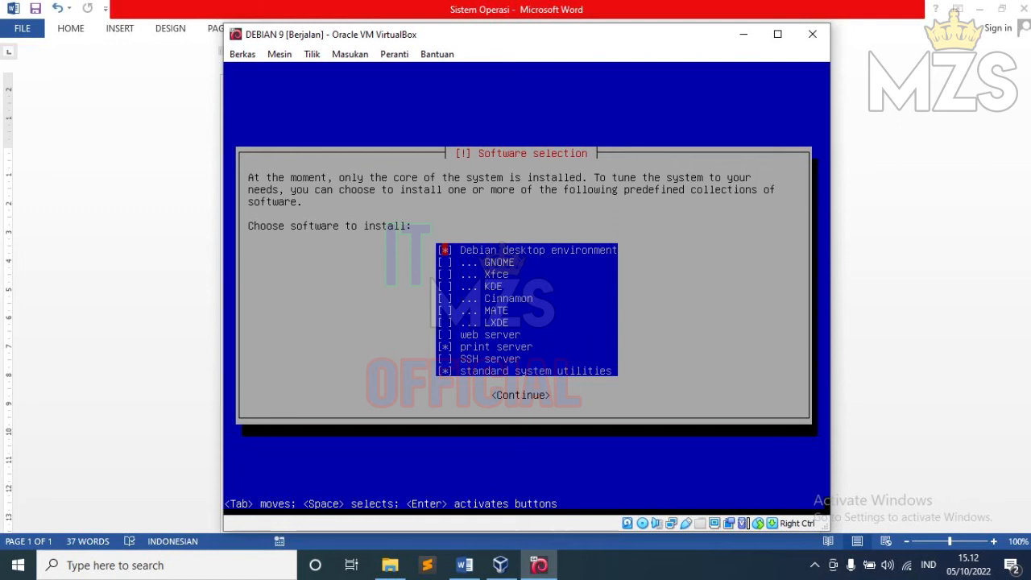
# Step: Untick Debian desktop environment and print server, keep standard system utilities, and start installing
pyautogui.press('Down')
pyautogui.press('Down')
pyautogui.press('Down')
pyautogui.press('Down')
pyautogui.press('Down')
pyautogui.press('Down')
pyautogui.press('Down')
pyautogui.press('Down')
pyautogui.press('Down')
pyautogui.press('Up')
pyautogui.press('Up')
pyautogui.press('Up')
pyautogui.press('Up')
pyautogui.press('Up')
pyautogui.press('Up')
pyautogui.press('Up')
pyautogui.press('Up')
pyautogui.press('Up')
pyautogui.press('Down')
pyautogui.press('Down')
pyautogui.press('Down')
pyautogui.press('Down')
pyautogui.press('Down')
pyautogui.press('Down')
pyautogui.press('Up')
pyautogui.press('Up')
pyautogui.press('Up')
pyautogui.press('Up')
pyautogui.press('Up')
pyautogui.press('Up')
pyautogui.press('Down')
pyautogui.press('Down')
pyautogui.press('Down')
pyautogui.press('Down')
pyautogui.press('Down')
pyautogui.press('Down')
pyautogui.press('Down')
pyautogui.press('Down')
pyautogui.press('Down')
pyautogui.press('Down')
pyautogui.press('Up')
pyautogui.press('Up')
pyautogui.press('Down')
pyautogui.press('Up')
pyautogui.press('Up')
pyautogui.press('Up')
pyautogui.press('Up')
pyautogui.press('Up')
pyautogui.press('Up')
pyautogui.press('Up')
pyautogui.press('Up')
pyautogui.press('Up')
pyautogui.press('Down')
pyautogui.press('Down')
pyautogui.press('Down')
pyautogui.press('Down')
pyautogui.press('Down')
pyautogui.press('Down')
pyautogui.press('Down')
pyautogui.press('Down')
pyautogui.press('Down')
pyautogui.press('Down')
pyautogui.press('Up')
pyautogui.press('Up')
pyautogui.press('Up')
pyautogui.press('Up')
pyautogui.press('Up')
pyautogui.press('Up')
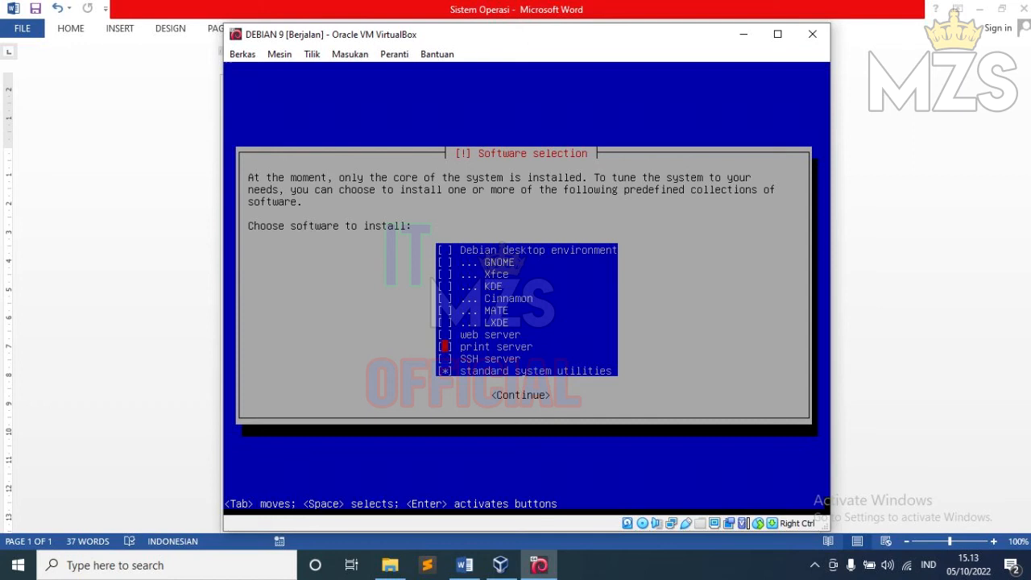
pyautogui.press('Up')
pyautogui.press('Up')
pyautogui.press('Up')
pyautogui.press('Up')
pyautogui.press('Down')
pyautogui.press('Down')
pyautogui.press('Down')
pyautogui.press('Down')
pyautogui.press('Down')
pyautogui.press('Down')
pyautogui.press('Down')
pyautogui.press('Down')
pyautogui.press('Down')
pyautogui.press('Down')
pyautogui.press('Up')
pyautogui.press('Up')
pyautogui.press('Return')
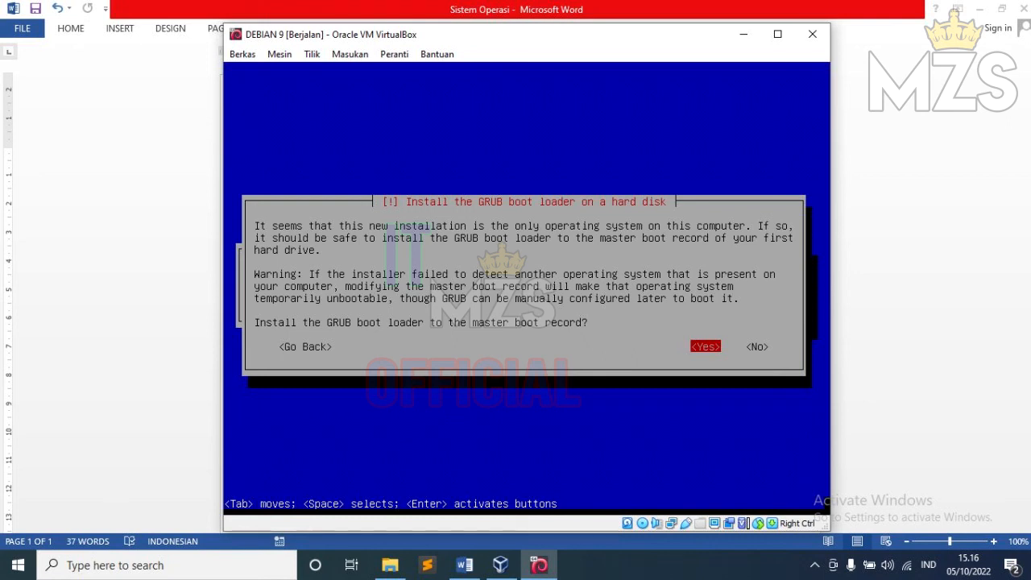
# Step: Install the GRUB boot loader to the master boot record on /dev/sda
pyautogui.press('Return')
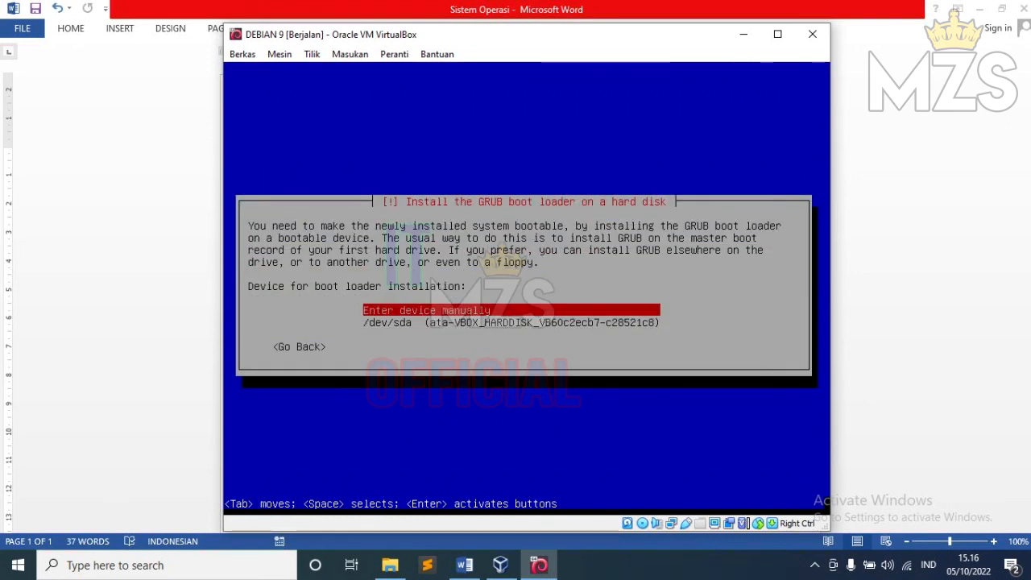
pyautogui.press('Down')
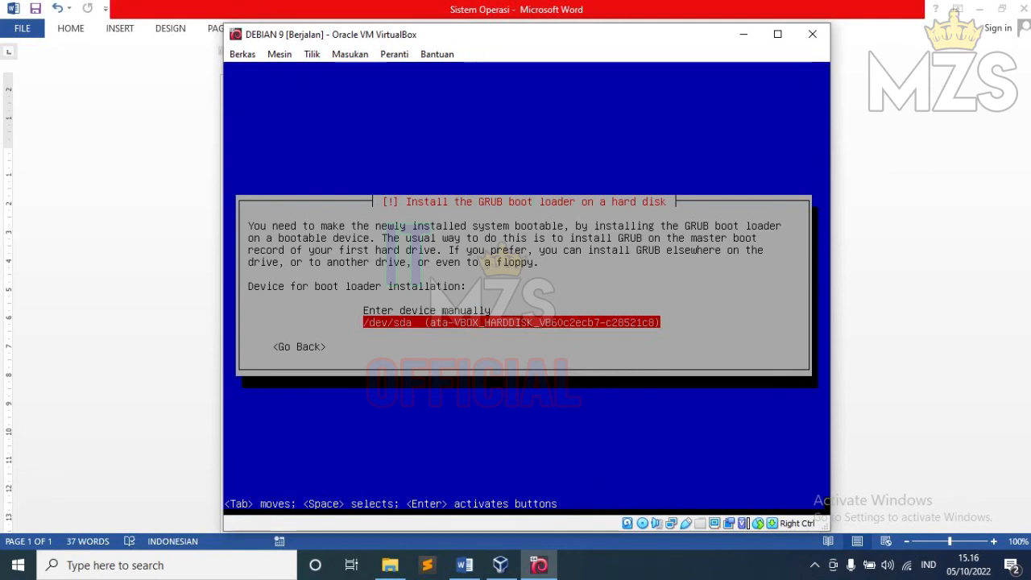
pyautogui.press('Return')
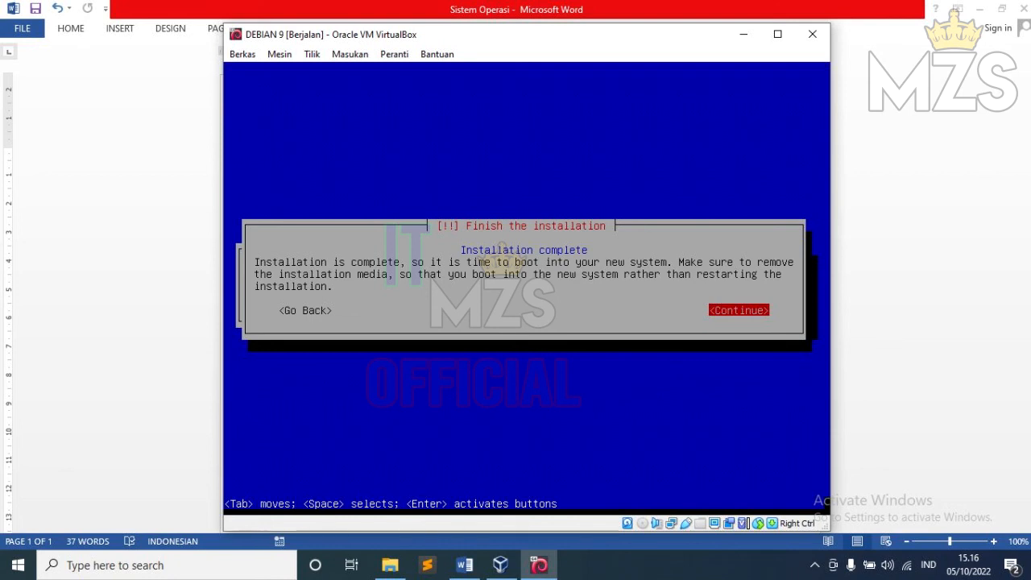
# Step: Continue past 'Finish the installation' so the VM reboots to the Debian login prompt
pyautogui.press('Return')
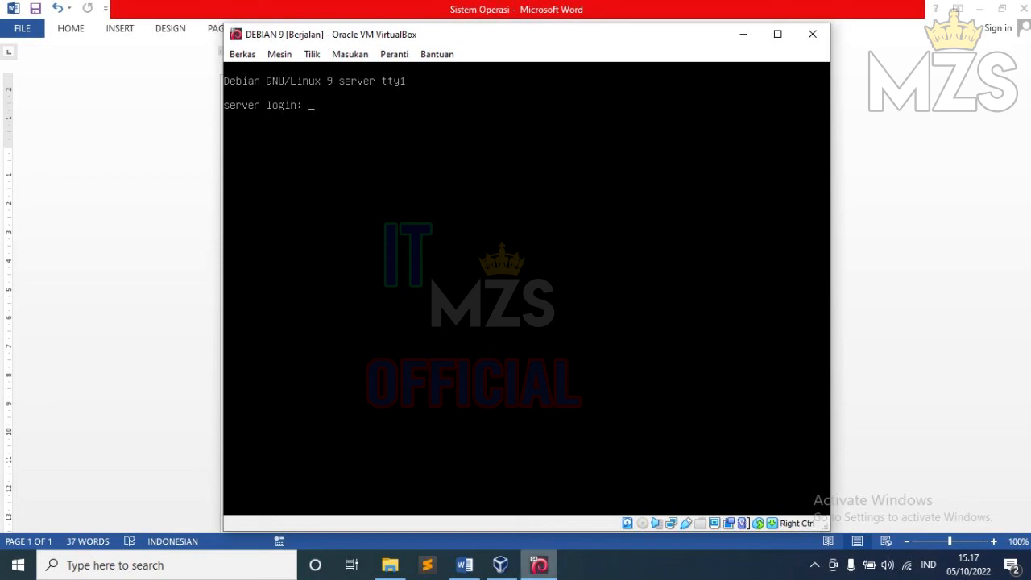
# Step: Bring the 'Sistem Operasi' Word document with IP, domain and hostname details to the front
pyautogui.click(465, 564)
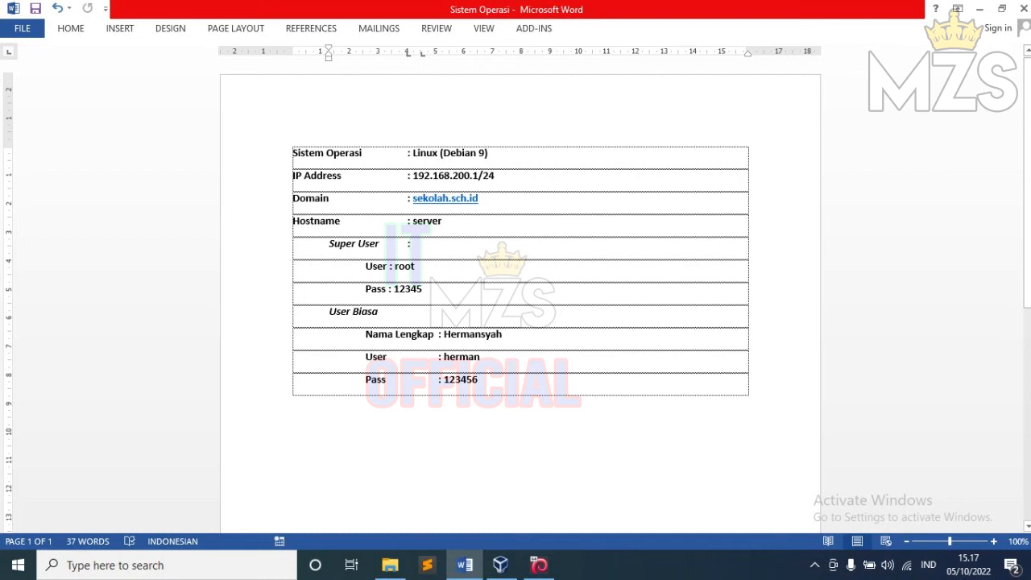
# Step: Minimize Word and log in to the Debian console as root with the root password
pyautogui.click(979, 9)
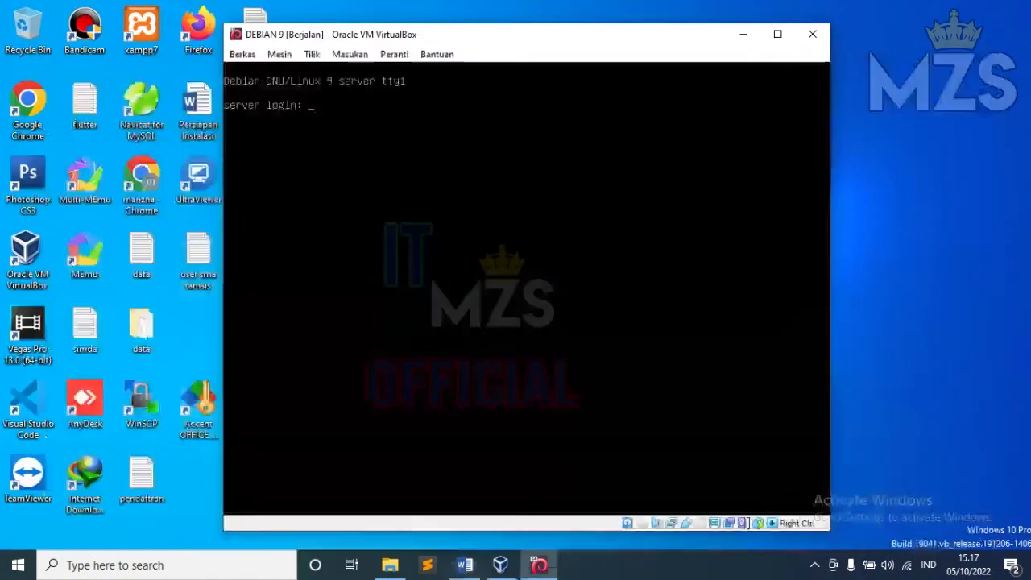
pyautogui.write('root')
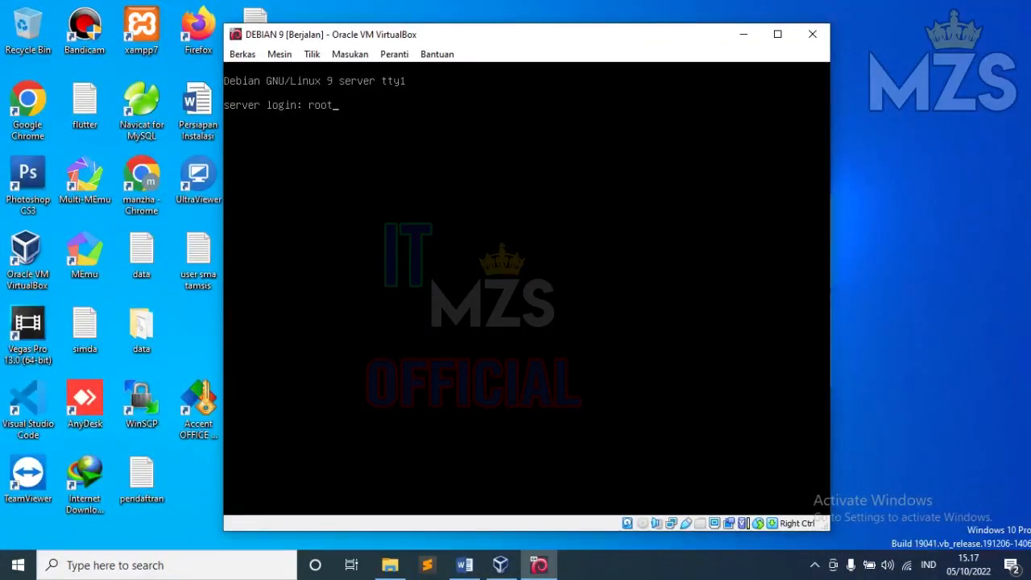
pyautogui.press('Return')
pyautogui.press('Return')
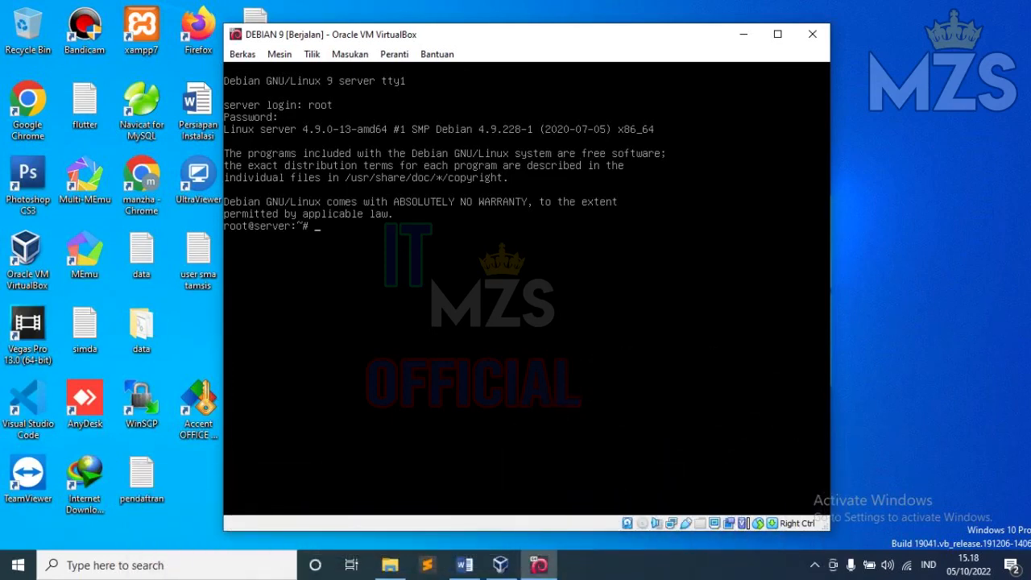
pyautogui.click(814, 564)
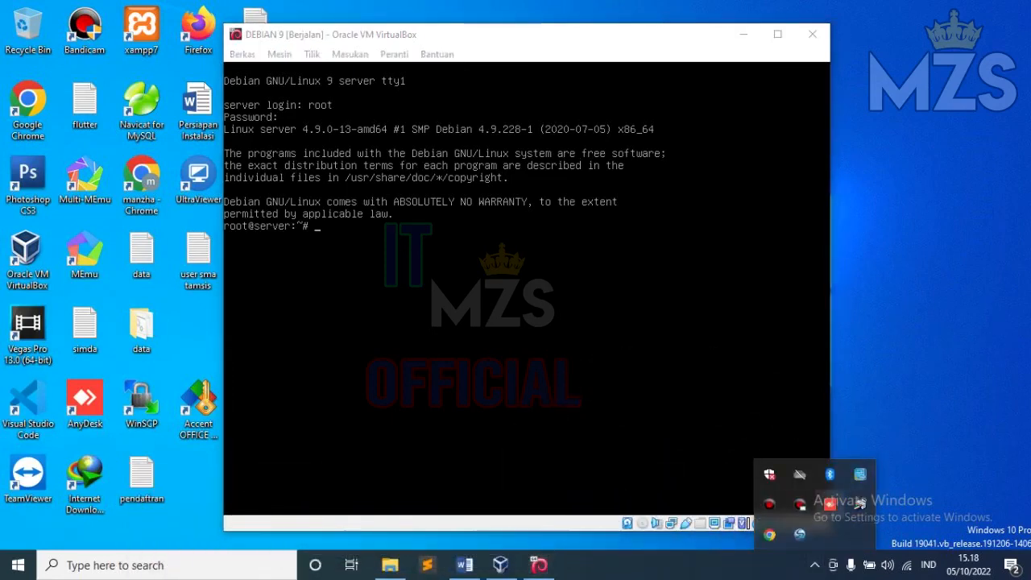